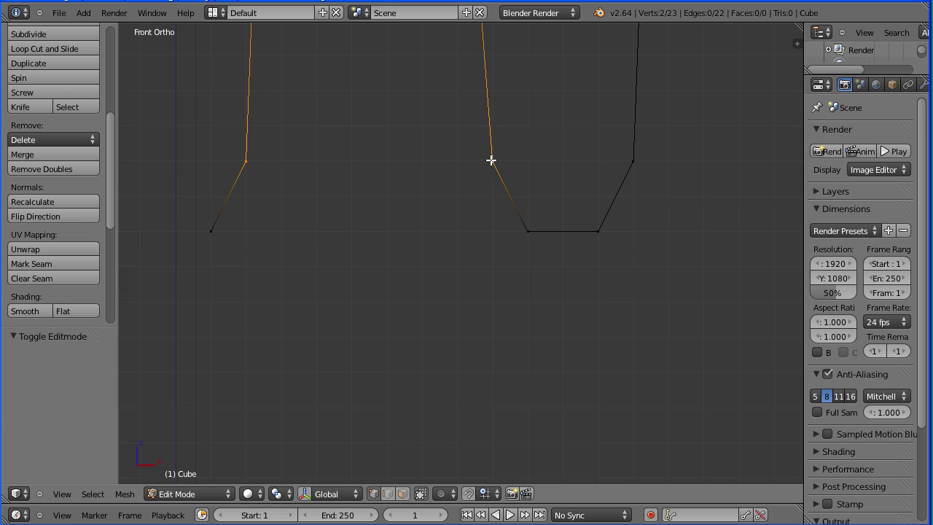
- Connect the left prong's two lower side vertices and its two base corner vertices with horizontal edges
left_click(125, 494)
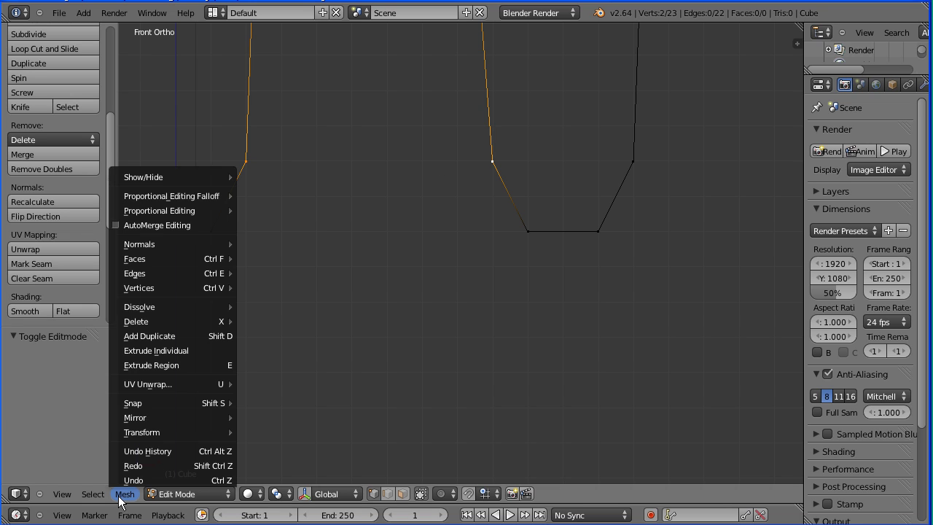
mouse_move(142, 271)
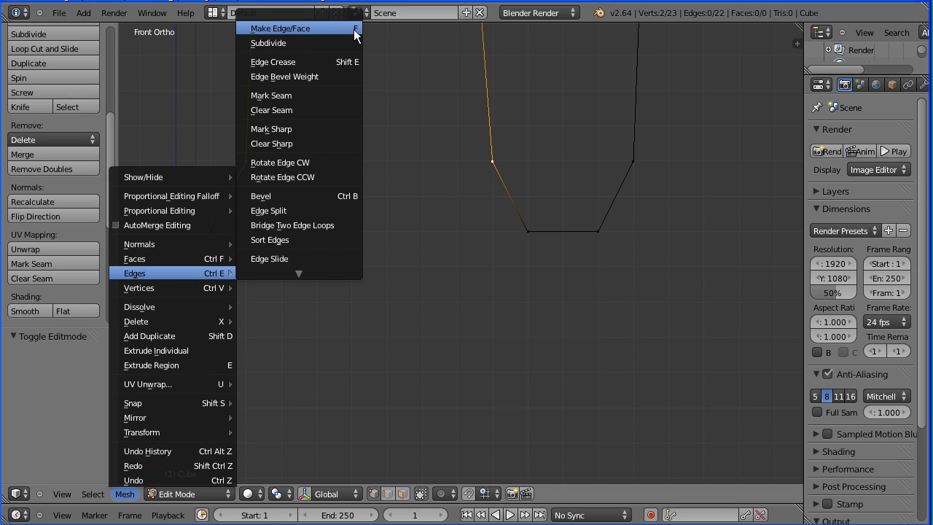
left_click(358, 33)
right_click(209, 232)
right_click(517, 236, "shift")
key("f")
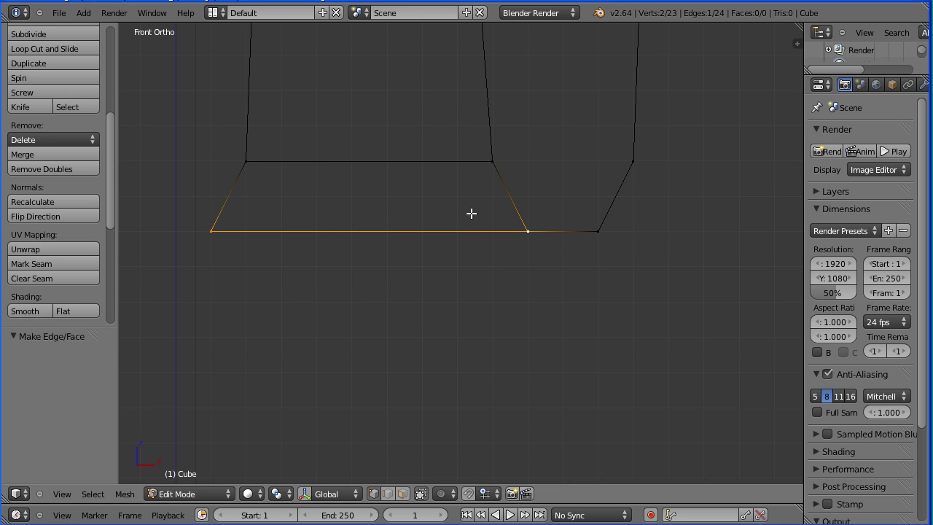
key("Tab")
key("Tab")
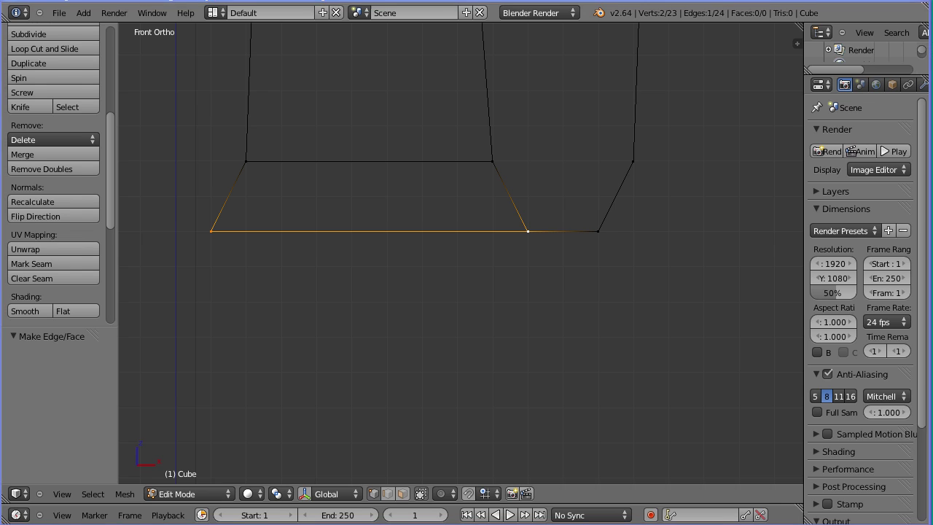
- Move the outer outline vertex beside the right prong up about 0.1 in Z, level with the prong's lower side vertex
scroll(483, 287, "down", 2)
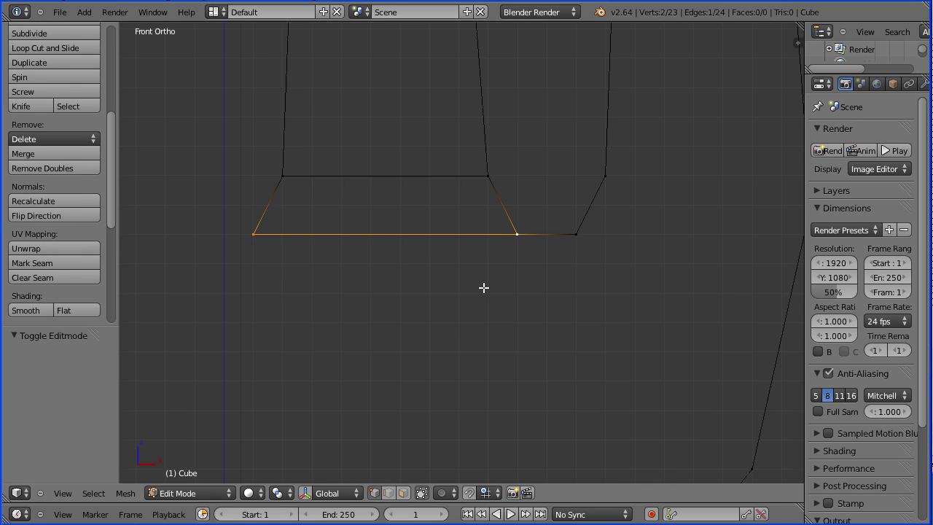
right_click(755, 215)
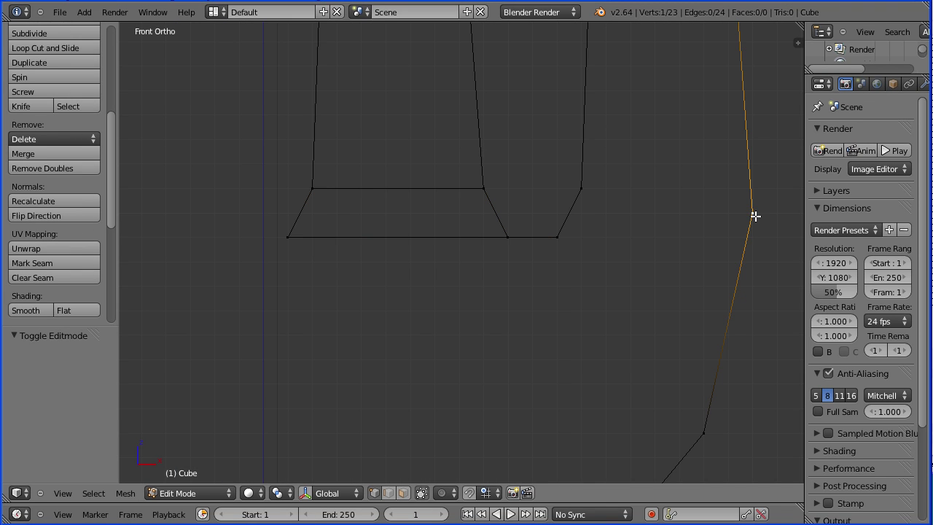
key("g")
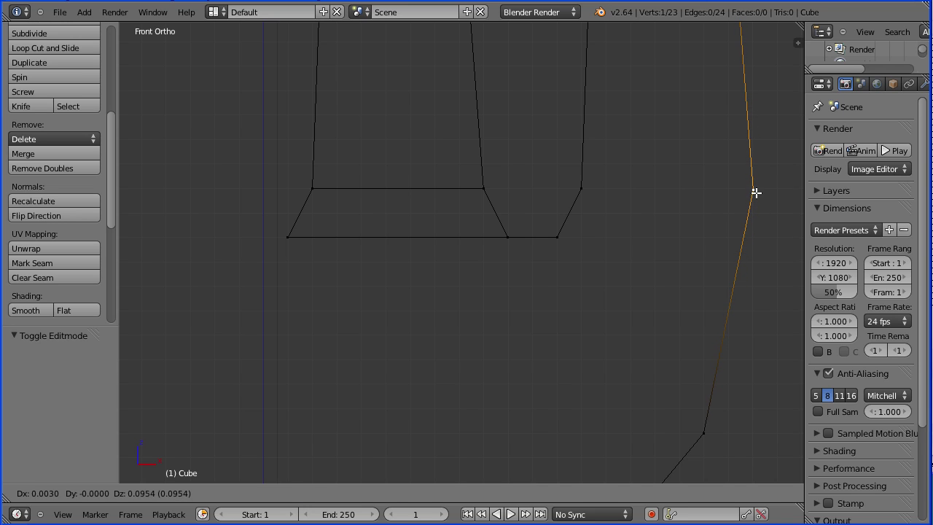
left_click(756, 191)
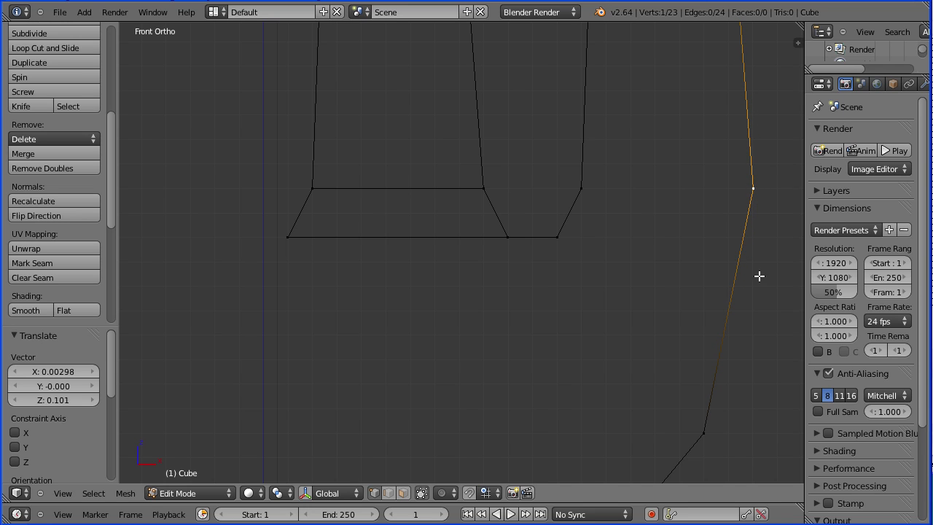
- Subdivide the outer edge below the raised vertex once and move the new midpoint about 0.09 in X and 0.31 in Z
right_click(705, 434, "shift")
key("w")
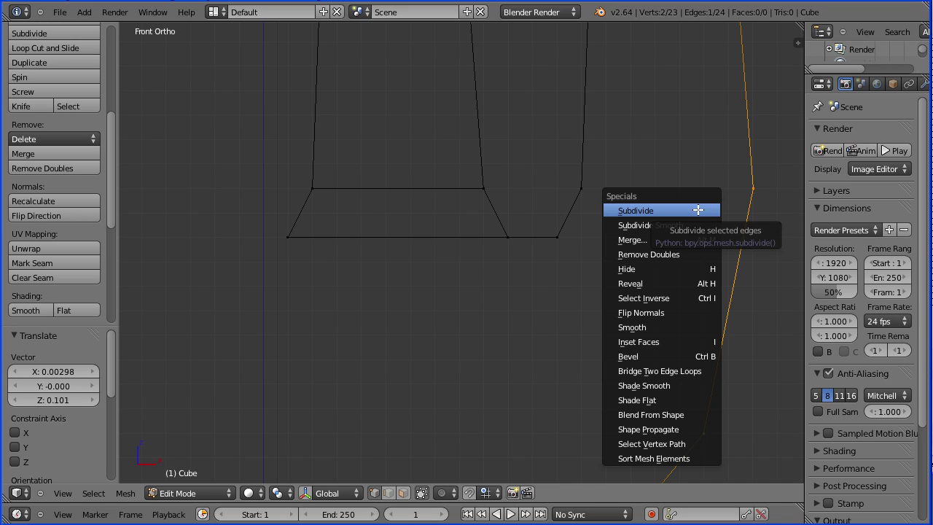
left_click(693, 210)
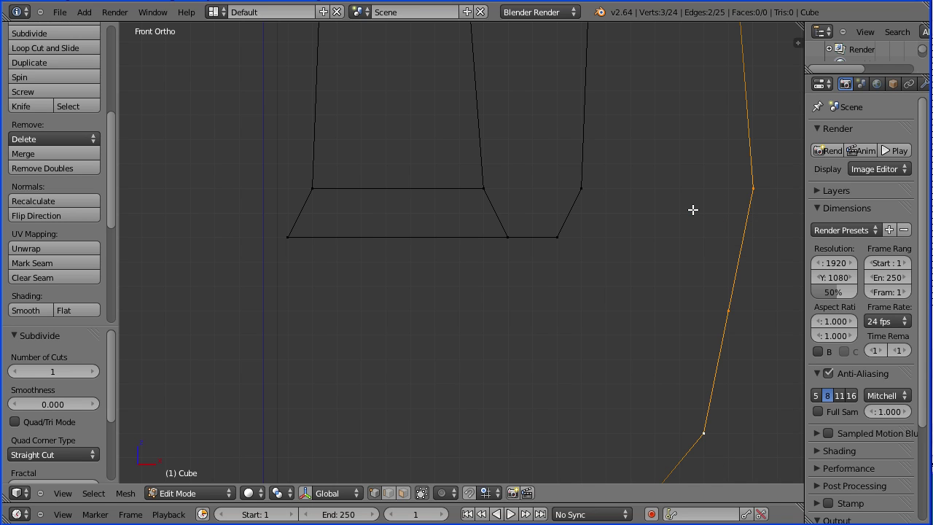
right_click(732, 312)
key("g")
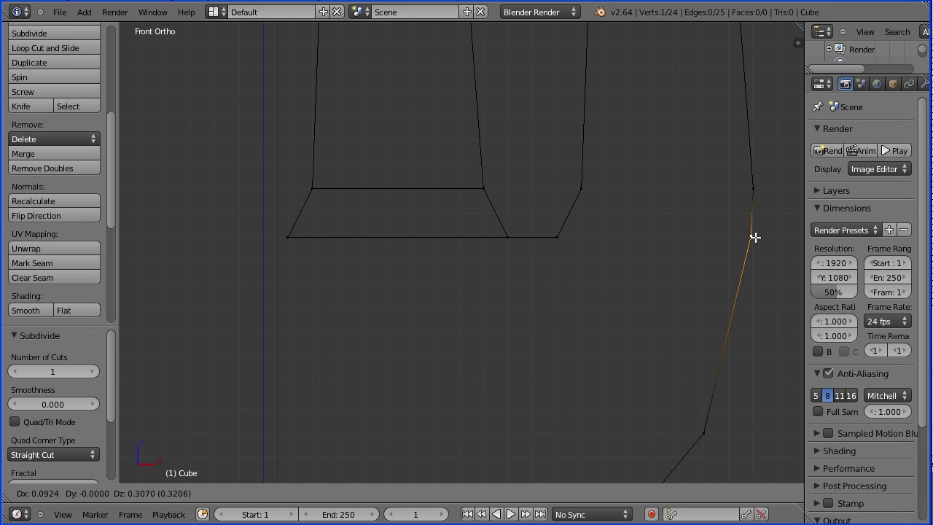
left_click(754, 236)
- Snap the raised outer vertex and the new vertex below it to the grid
right_click(757, 188, "shift")
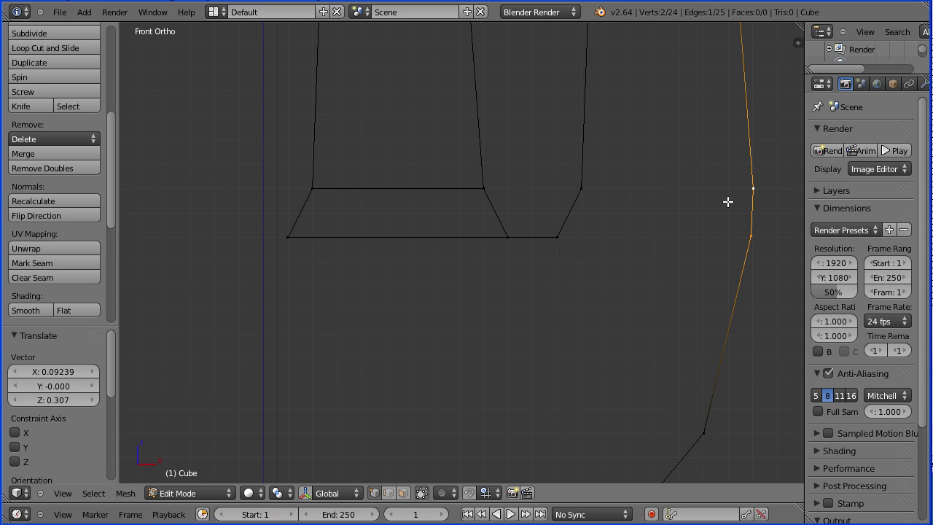
key("shift+s")
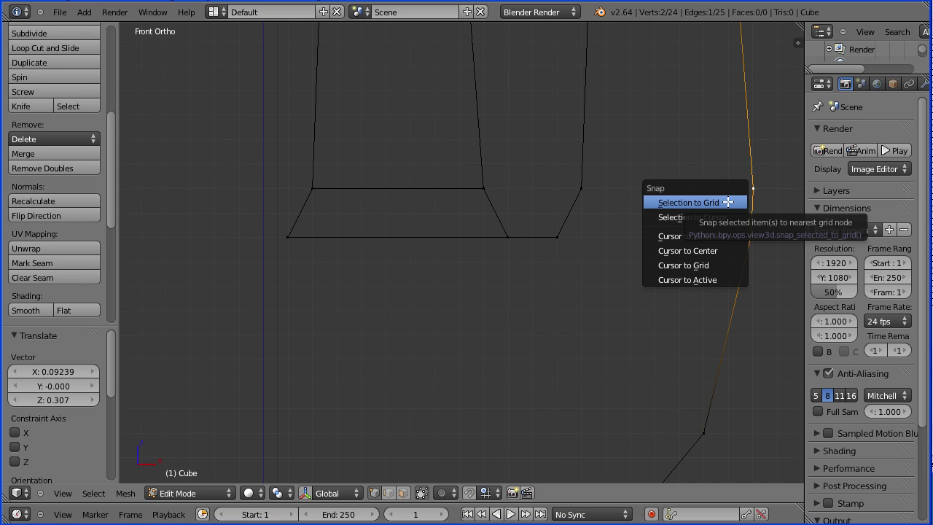
left_click(728, 202)
- Connect the right prong's lower side vertices and its base vertices to the outer outline with two horizontal edges
right_click(756, 188, "shift")
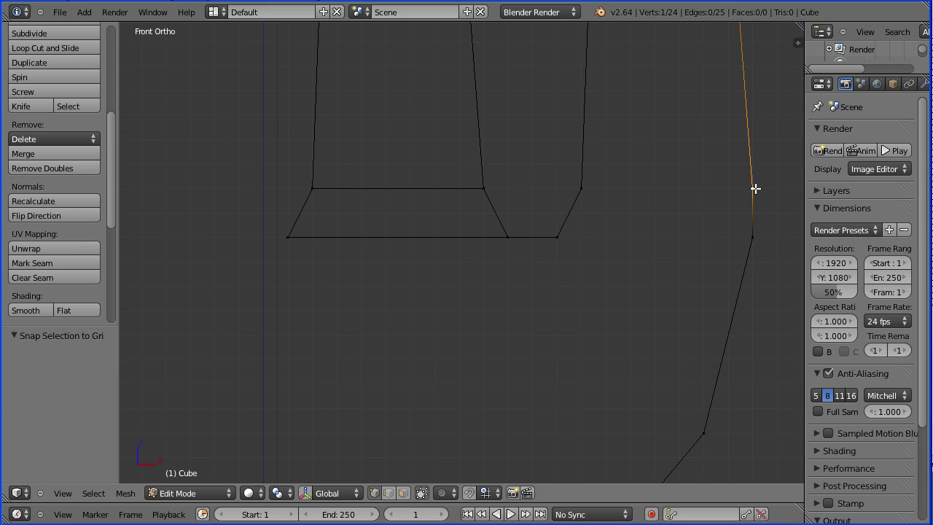
right_click(594, 188, "shift")
key("f")
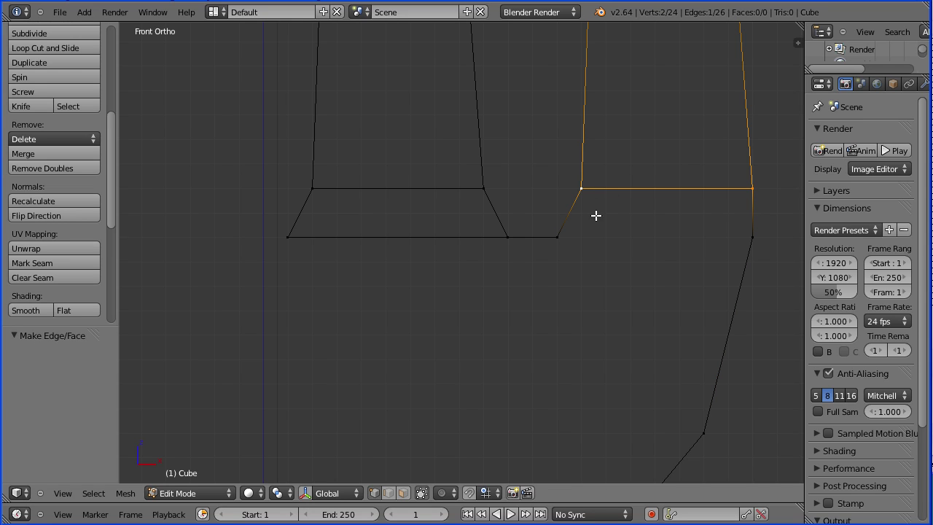
right_click(558, 235)
right_click(751, 237, "shift")
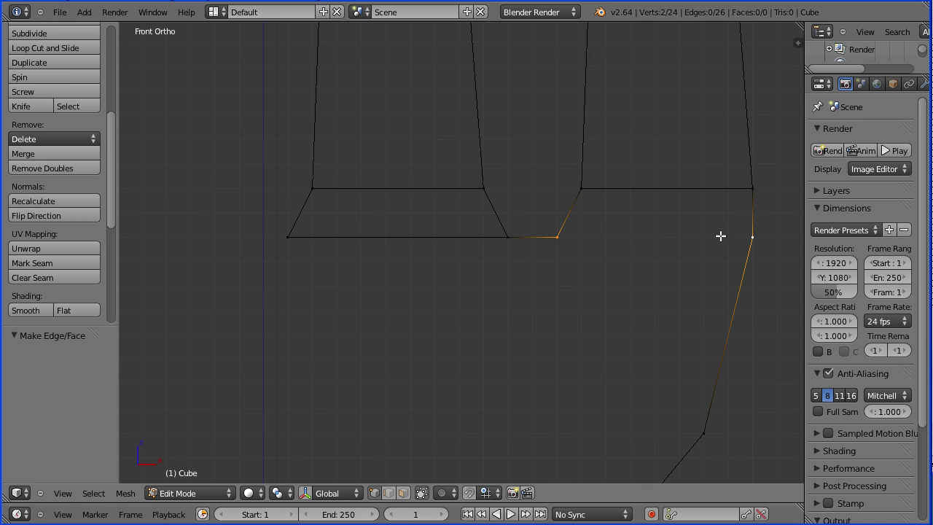
key("f")
key("Tab")
key("Tab")
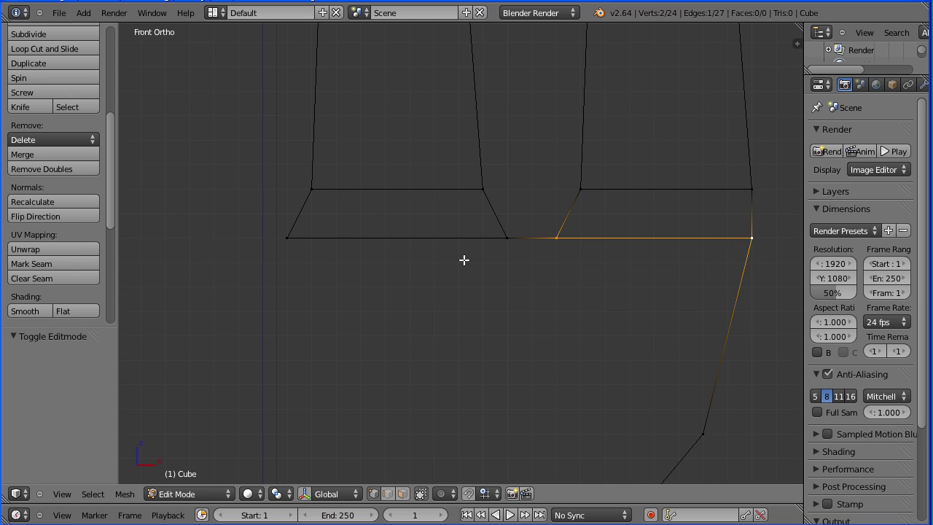
- Add a horizontal edge between the two upper side vertices just below the tip of each prong
scroll(464, 259, "up", 10, "shift")
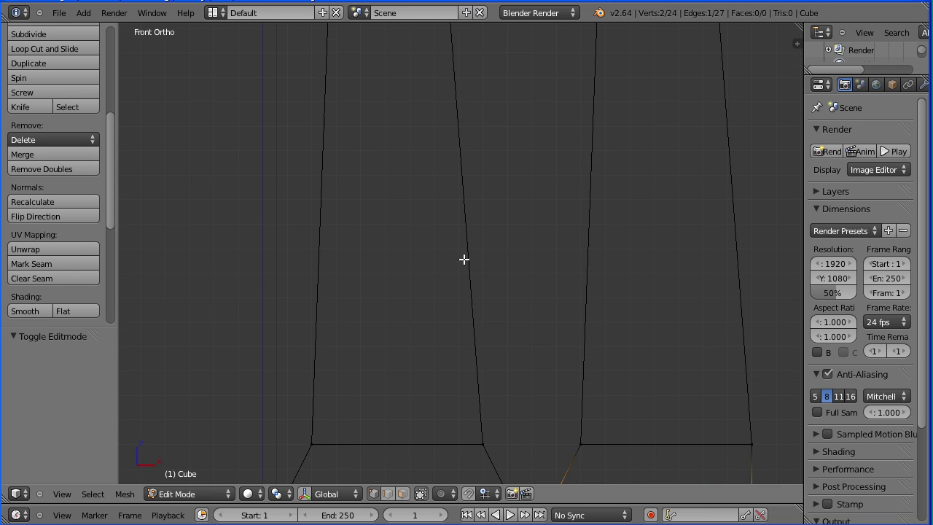
scroll(464, 259, "up", 8, "shift")
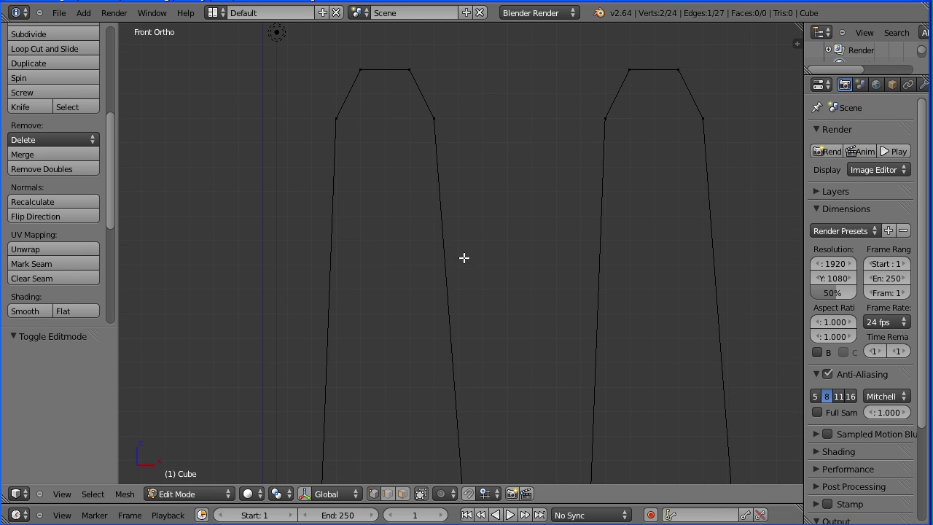
right_click(337, 118)
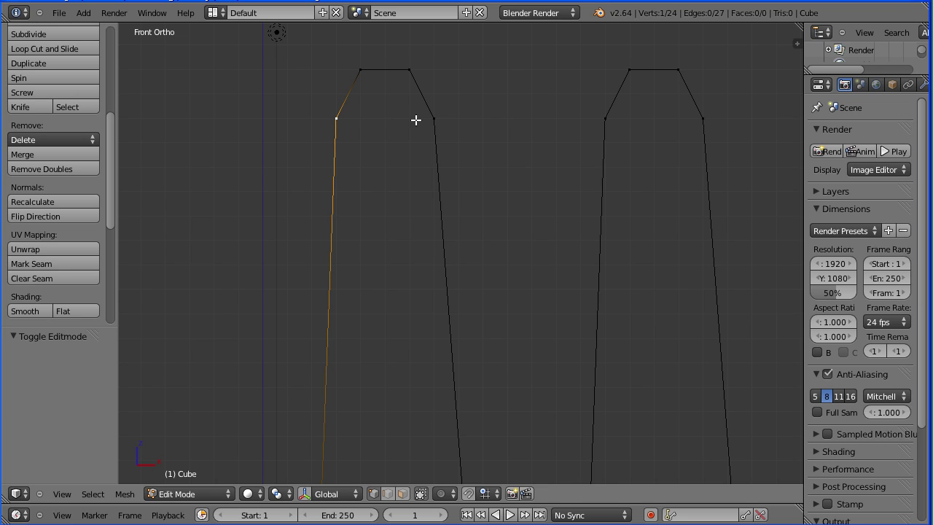
right_click(440, 119, "shift")
key("f")
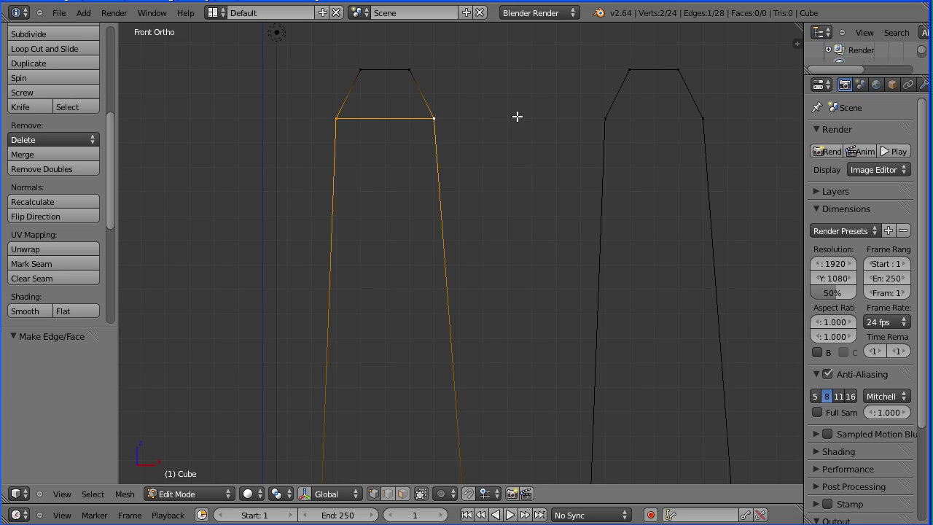
right_click(602, 116)
right_click(702, 116, "shift")
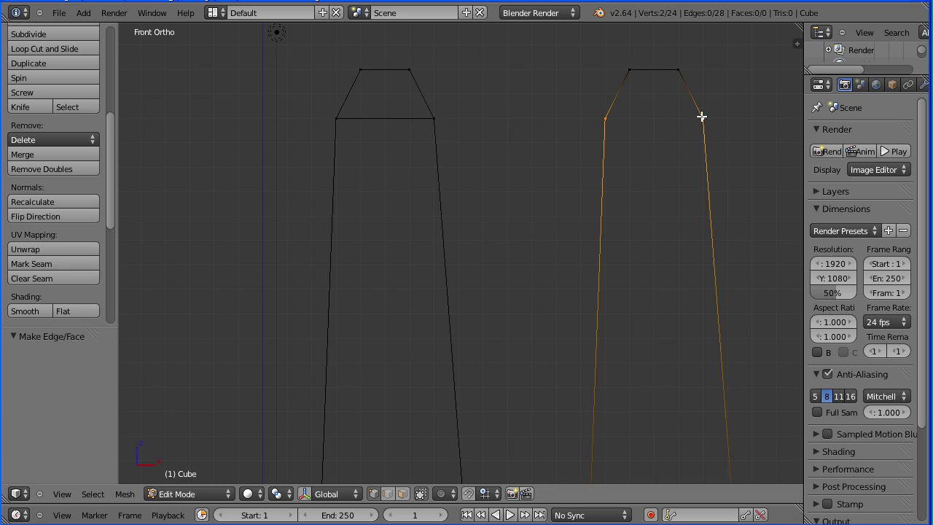
key("f")
- Move the second vertex below the right prong's base on the outer outline about -0.086 along X, beneath the prong's inner base corner
scroll(521, 183, "down", 8, "shift")
scroll(513, 183, "down", 10, "shift")
scroll(503, 180, "down", 4, "shift")
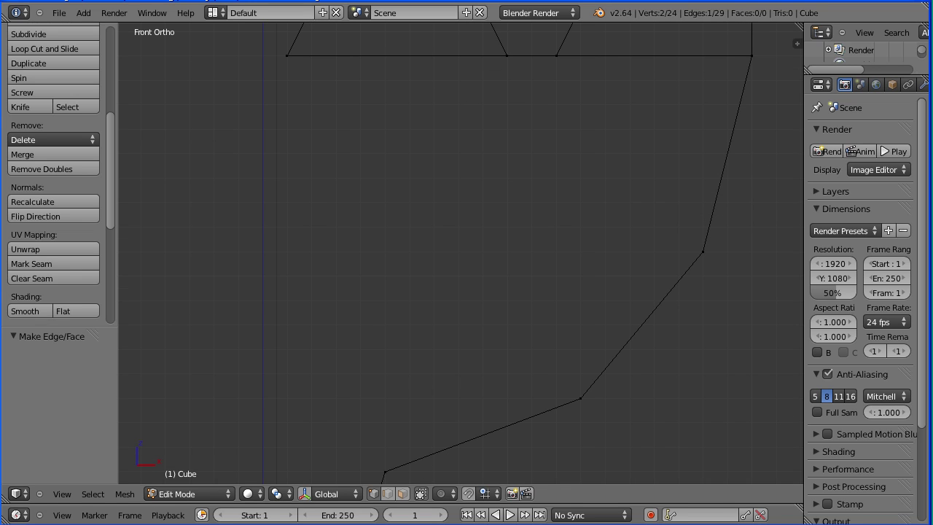
key("Tab")
key("Tab")
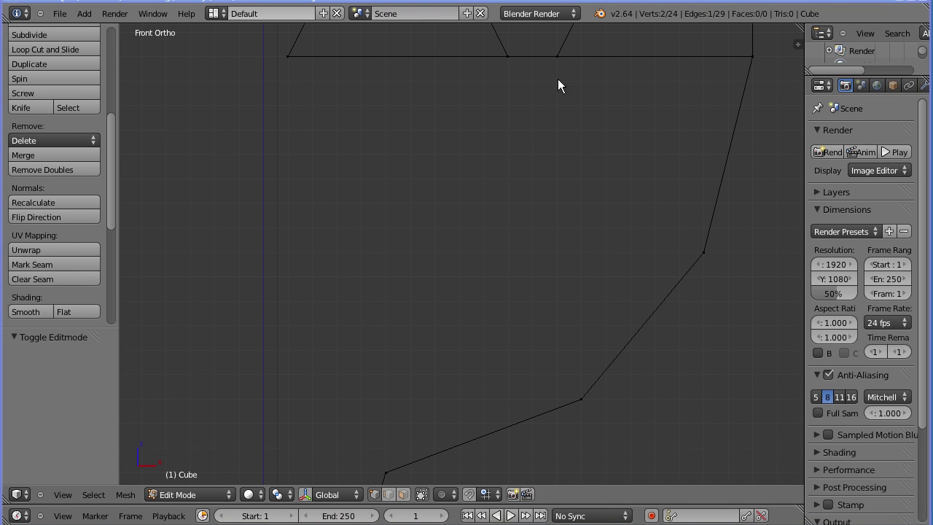
right_click(579, 399)
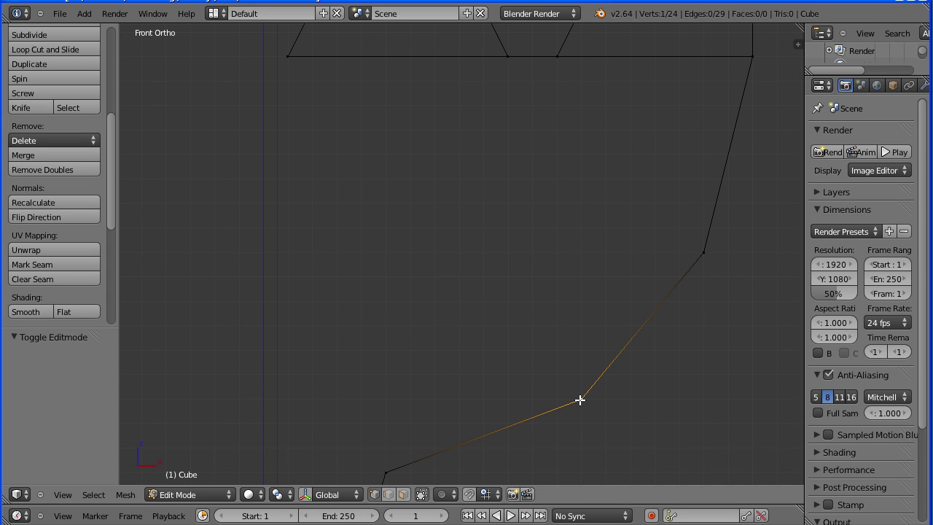
key("g")
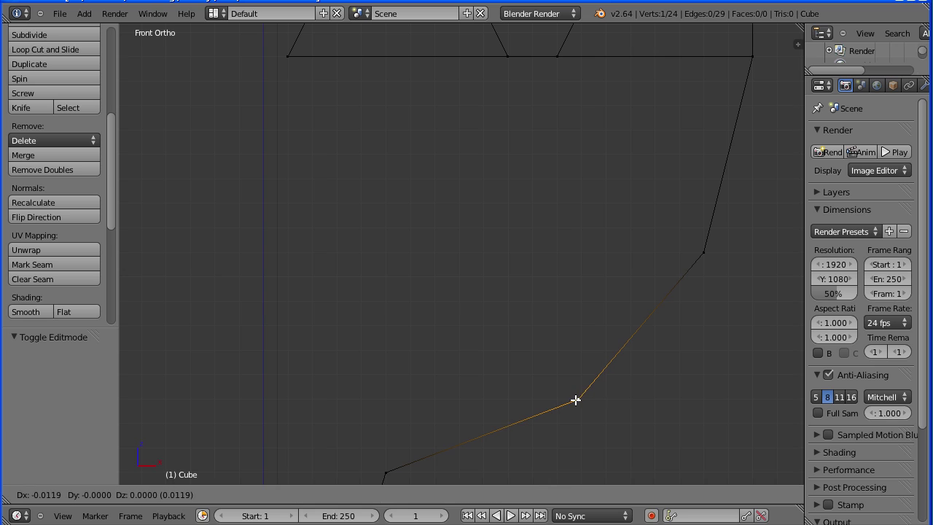
left_click(558, 400)
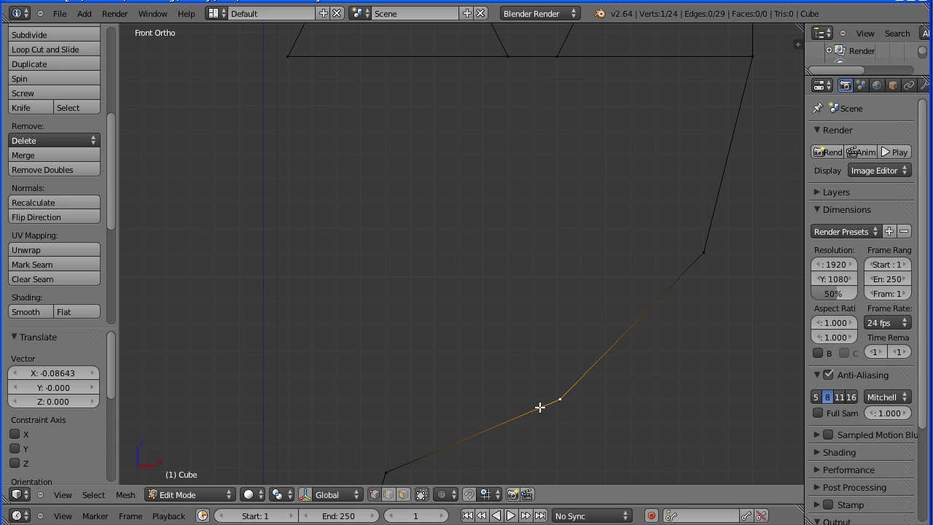
- Subdivide the lower outline edge next to the shifted vertex once and move the new midpoint about 0.14 in X and 0.05 in Z
right_click(382, 473, "shift")
key("w")
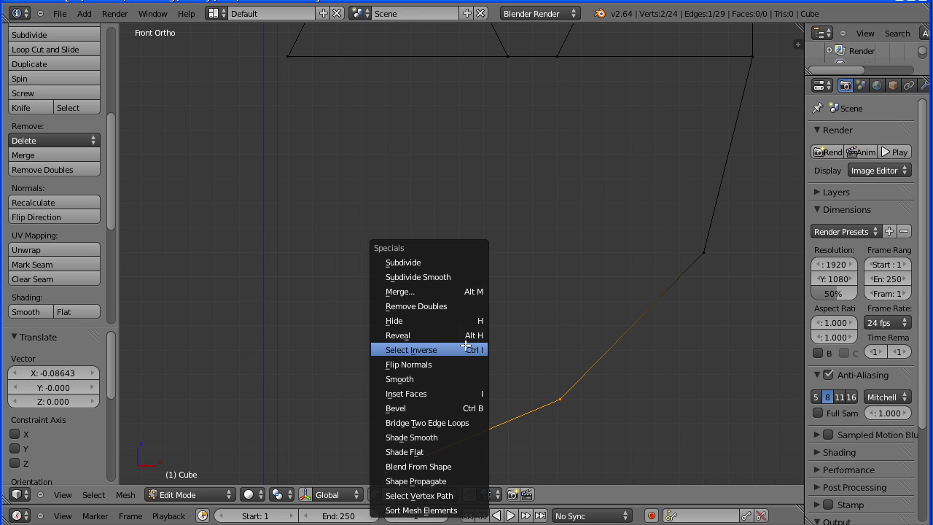
left_click(446, 264)
right_click(476, 435)
key("g")
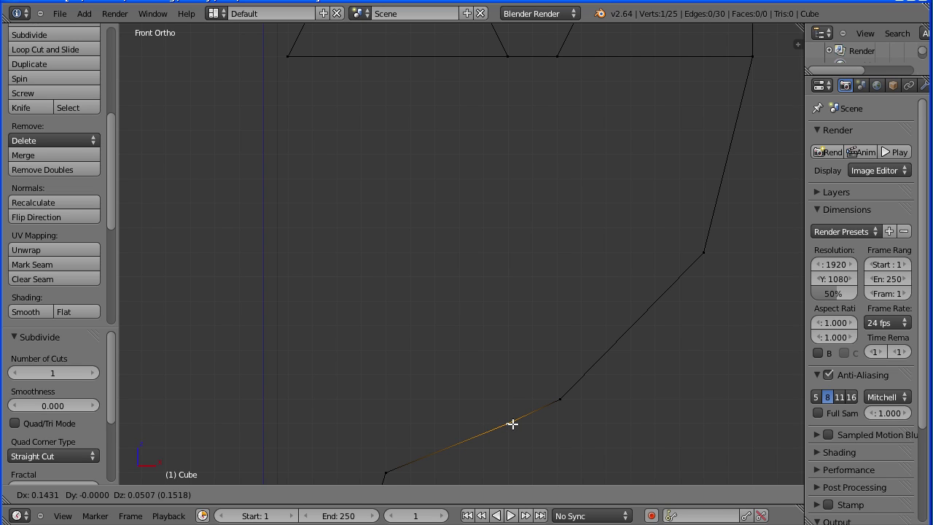
left_click(512, 423)
- Snap the new lower outline vertex and the neighbouring shifted vertex to the grid
right_click(558, 397, "shift")
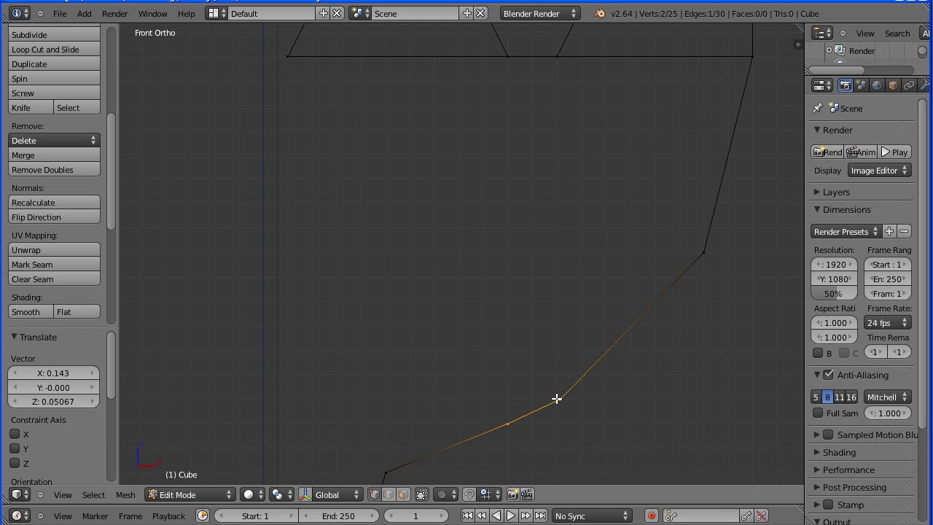
key("shift+s")
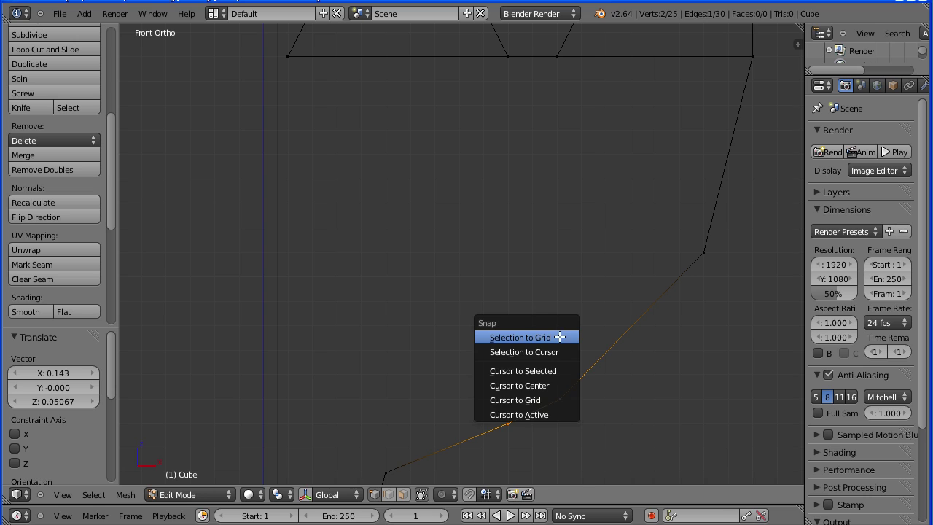
left_click(560, 339)
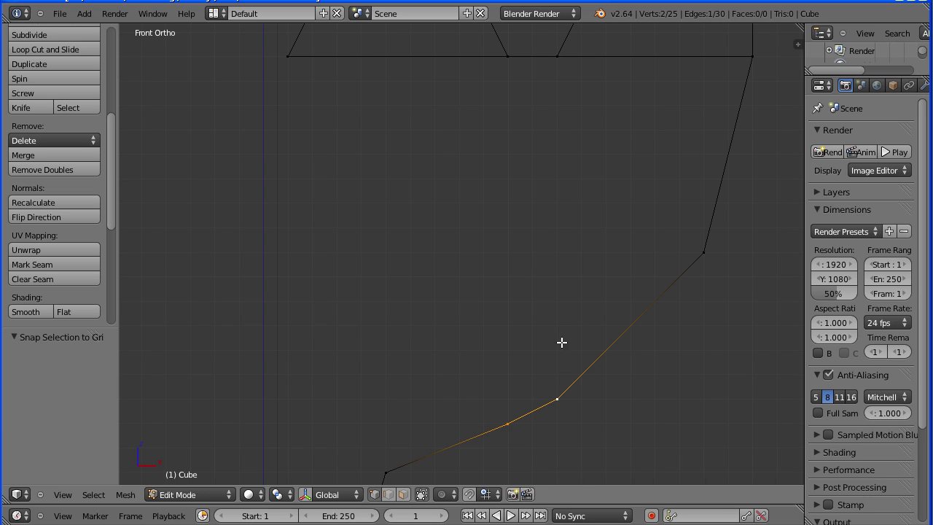
- Connect the two snapped lower outline vertices to the facing base corners between the prongs with vertical edges
right_click(558, 399)
right_click(557, 56, "shift")
key("f")
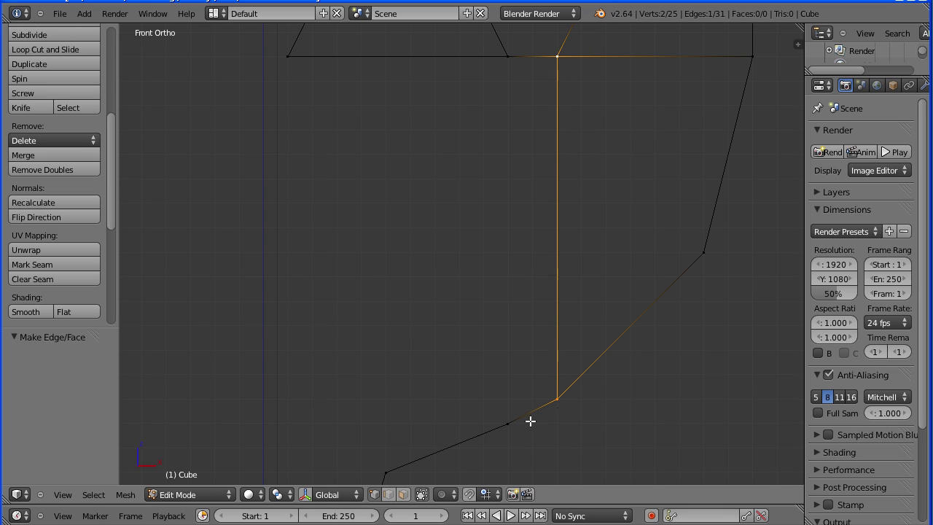
right_click(507, 424)
right_click(508, 62, "shift")
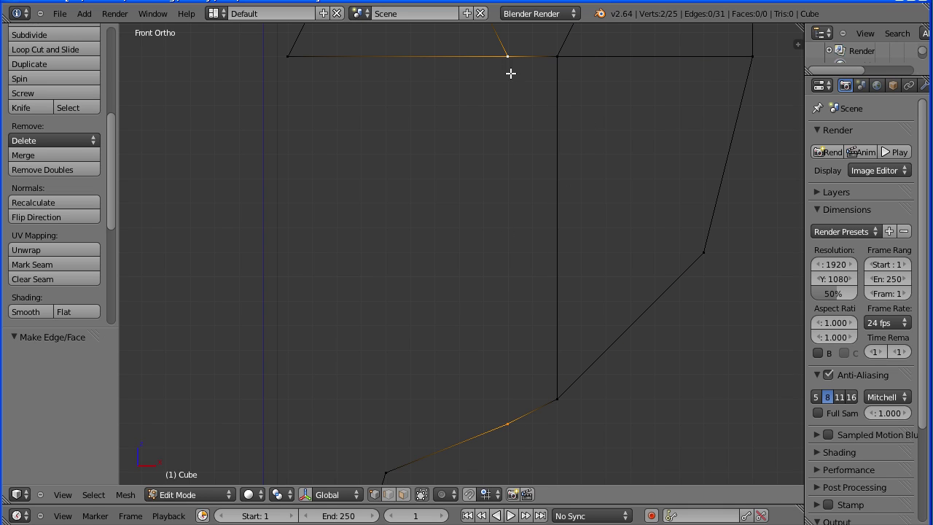
key("f")
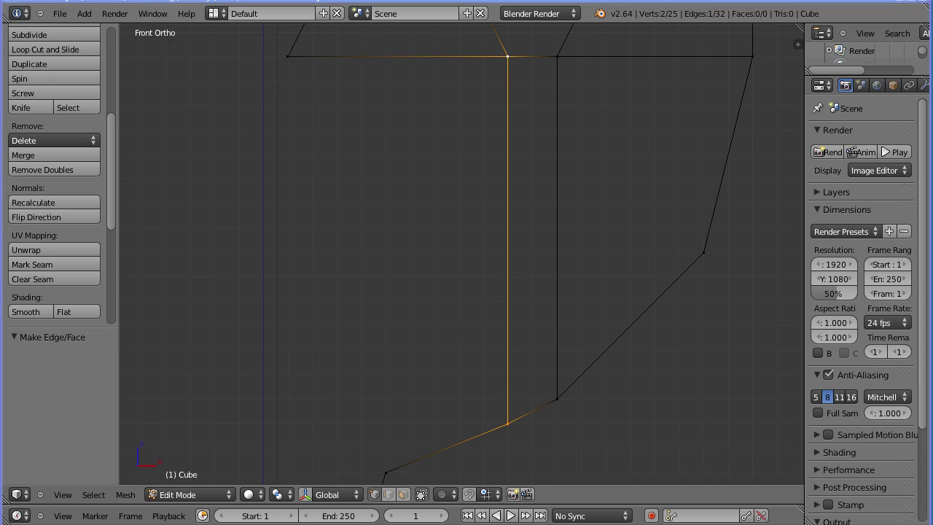
- Connect the prong-base corner nearest the centre axis to the lower outline vertex at the neck with an edge
right_click(290, 57)
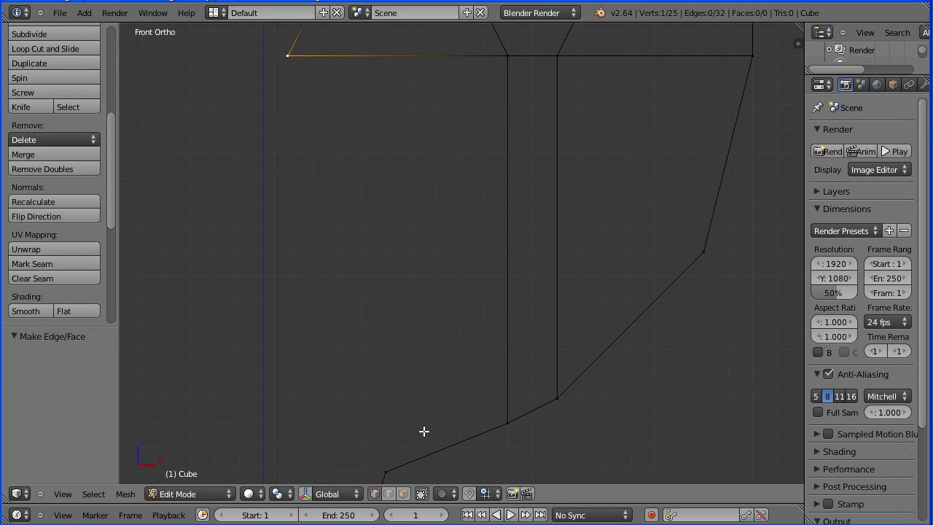
right_click(387, 467, "shift")
key("f")
- Move the outline vertex just below the neck about 0.101 in X and 0.101 in Z, and snap it to the grid
scroll(394, 330, "down", 10, "shift")
scroll(392, 330, "down", 1, "shift")
right_click(314, 424)
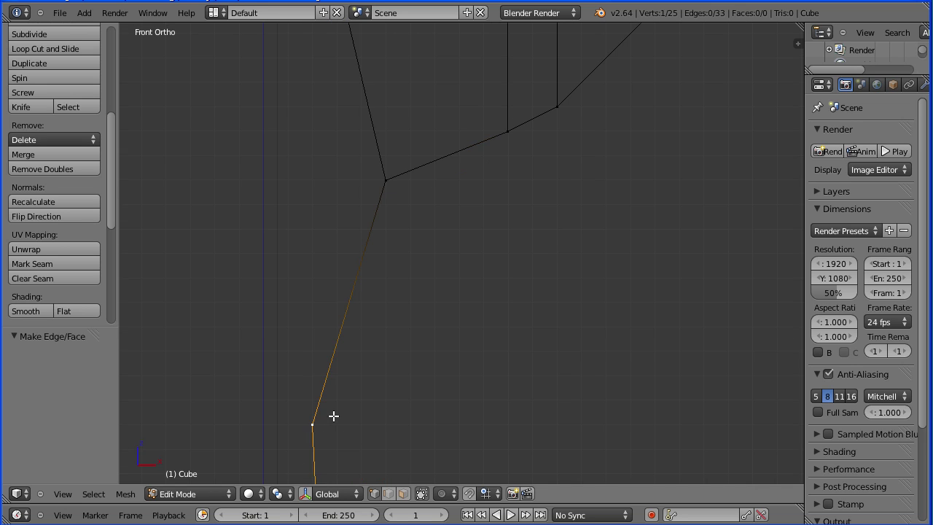
key("g")
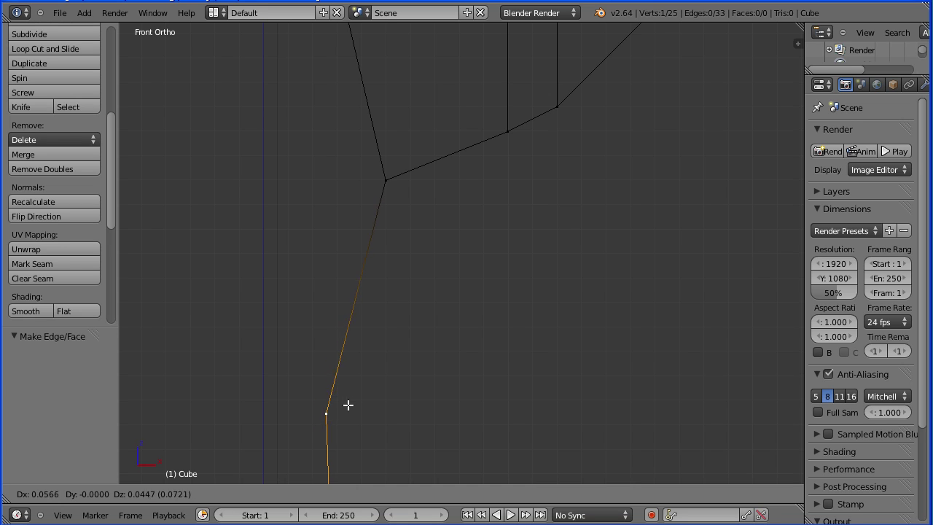
left_click(358, 391)
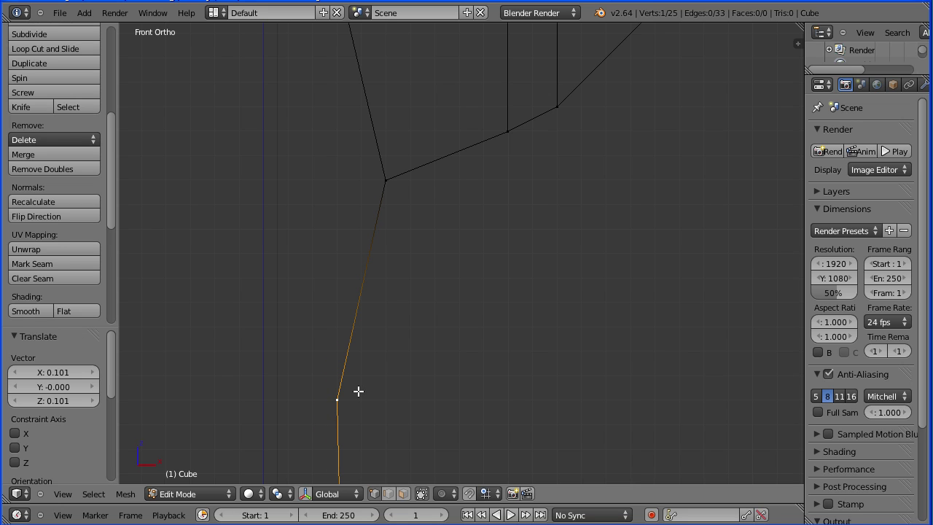
key("shift+s")
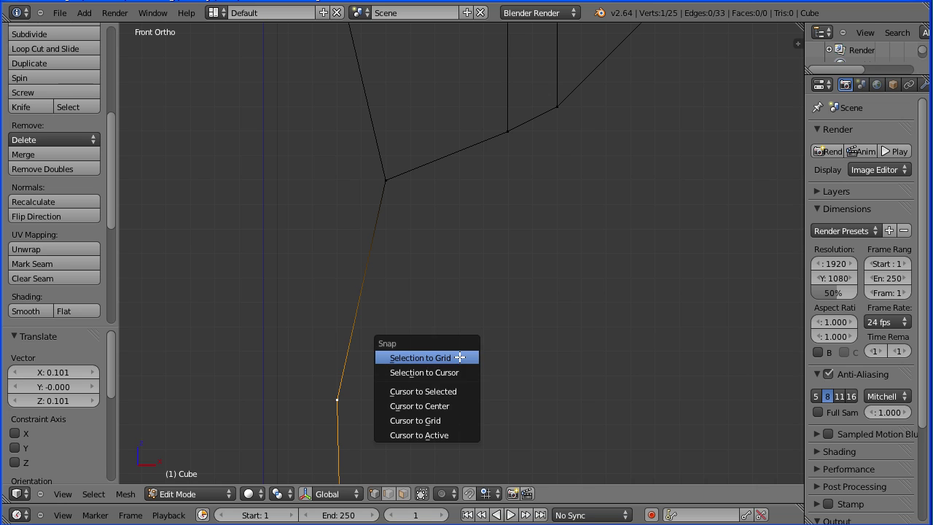
left_click(457, 357)
- Return to Object Mode, add a Mirror modifier across X to the half fork outline, and apply it
scroll(464, 338, "down", 10)
scroll(464, 337, "down", 2)
key("Tab")
key("Tab")
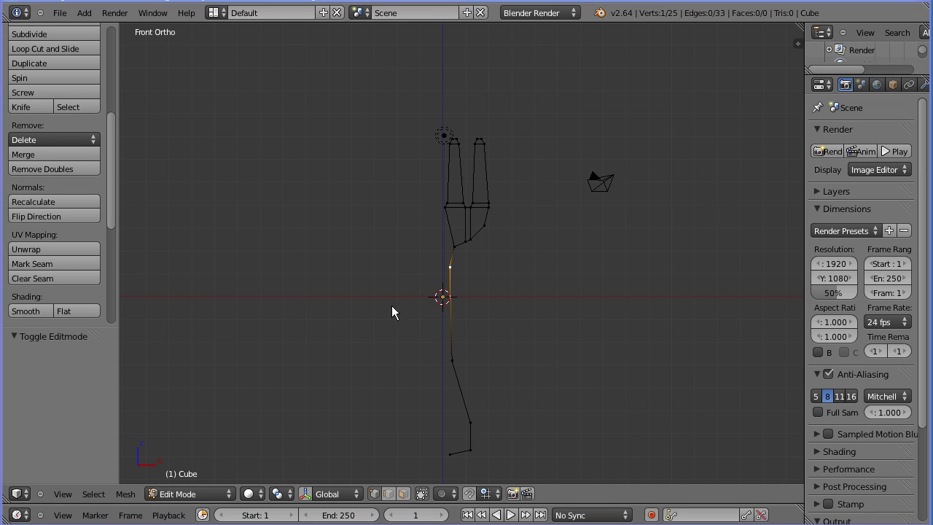
left_click(219, 495)
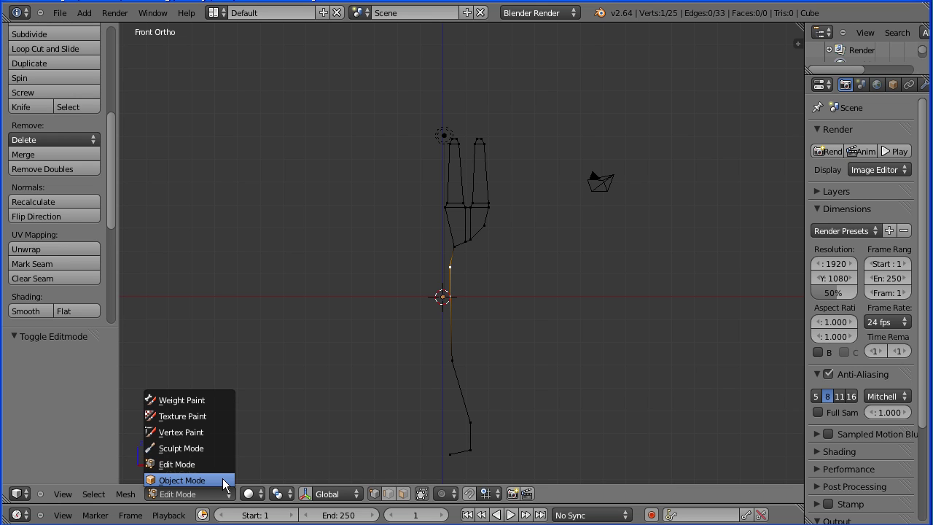
left_click(223, 480)
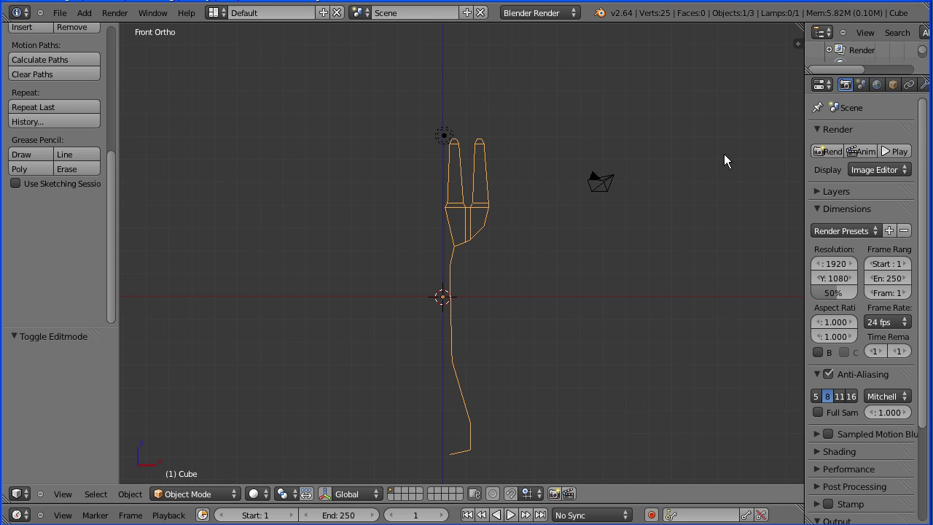
left_click(924, 85)
left_click(877, 133)
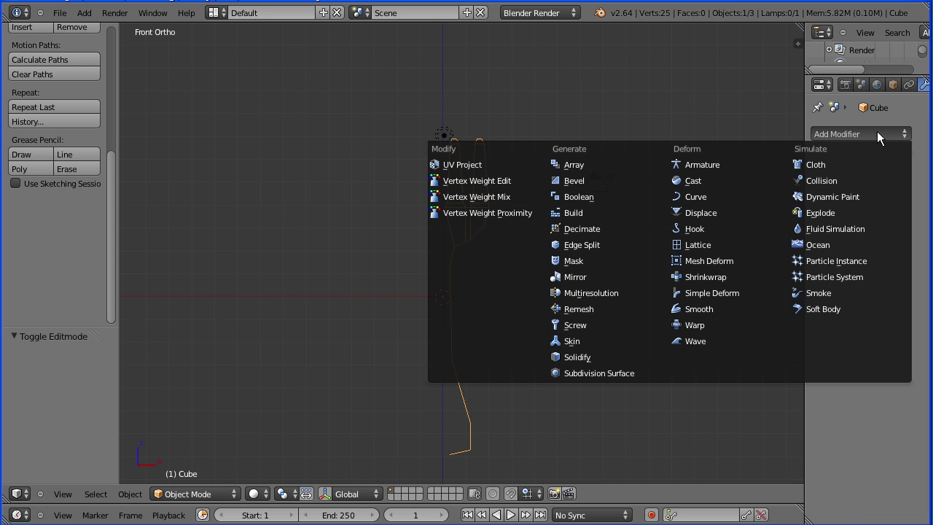
left_click(628, 278)
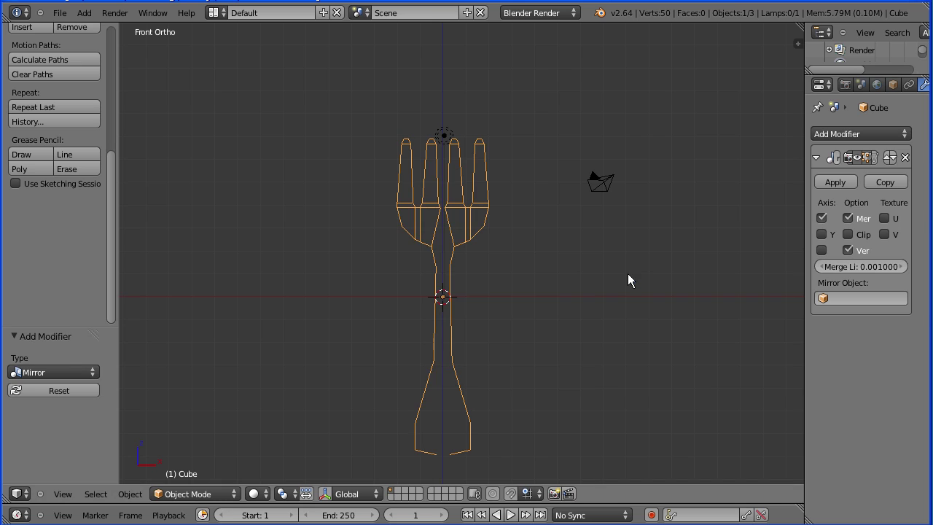
left_click(834, 182)
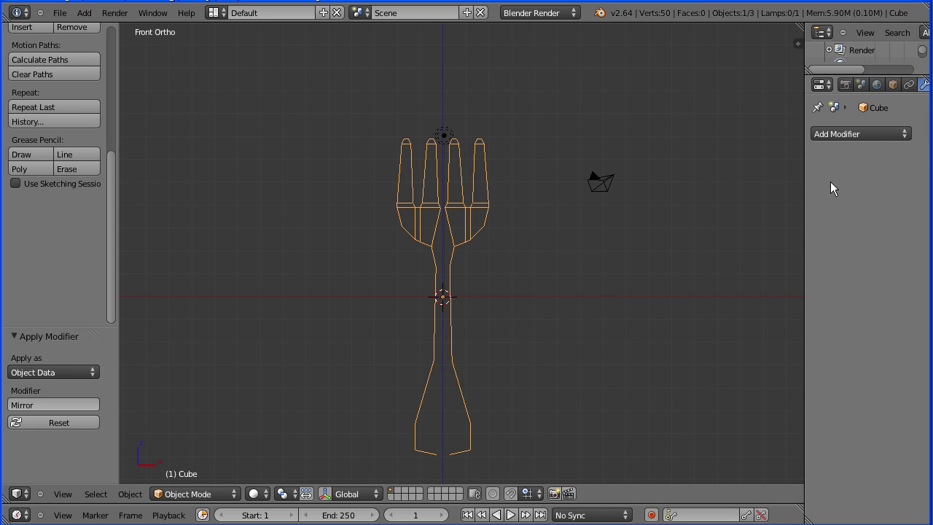
- Enter Edit Mode and join the two facing inner tine-base corners beside the centre axis with an edge
left_click(195, 495)
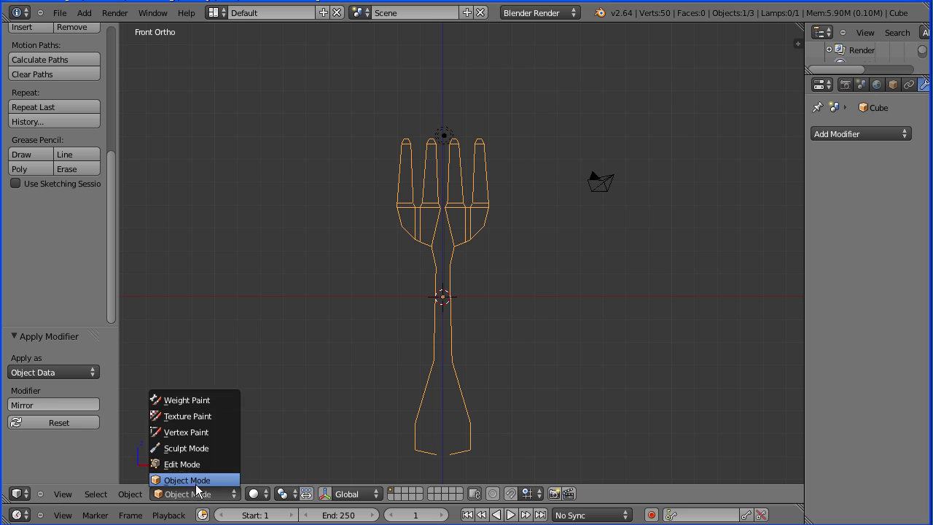
left_click(202, 463)
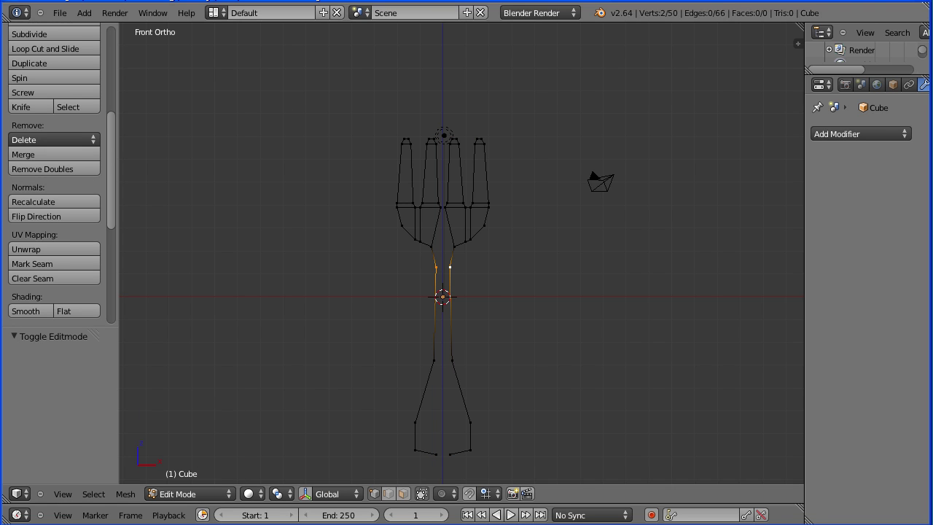
right_click(467, 264)
scroll(530, 293, "up", 4)
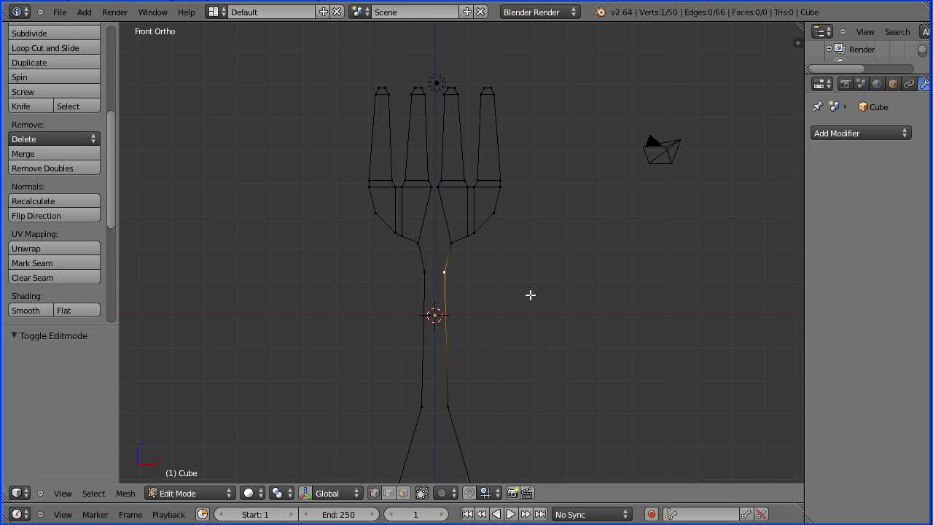
right_click(415, 158)
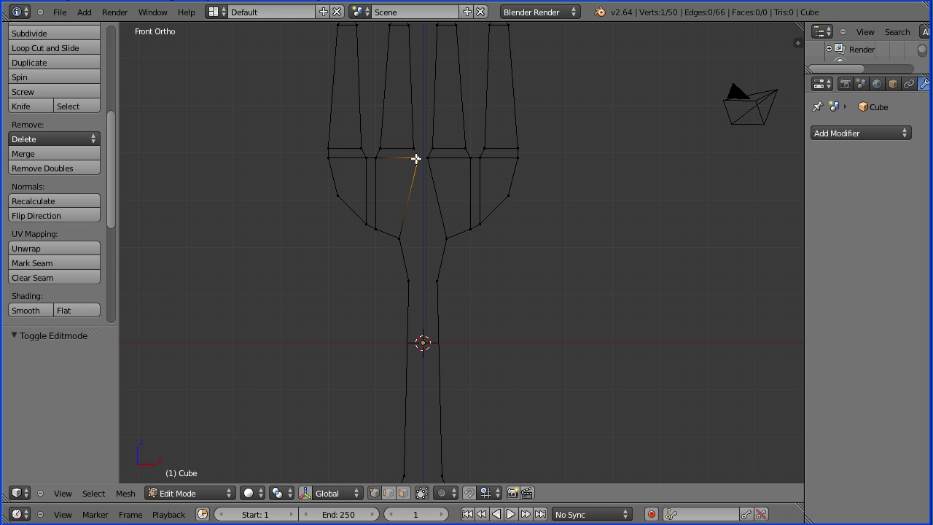
key("f")
- Bridge the two mirrored halves with horizontal edges at the base of the head and at the top of the handle
right_click(402, 239)
right_click(447, 239, "shift")
key("f")
right_click(413, 281)
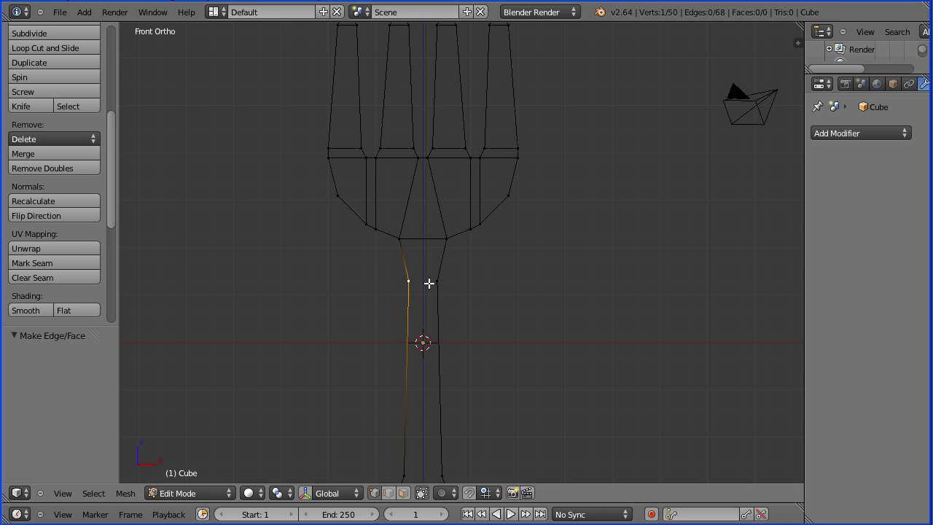
right_click(438, 280, "shift")
key("f")
- Bridge the three lower handle vertex pairs with horizontal edges, at the narrow part, the wide part and the open end
scroll(528, 320, "down", 10, "shift")
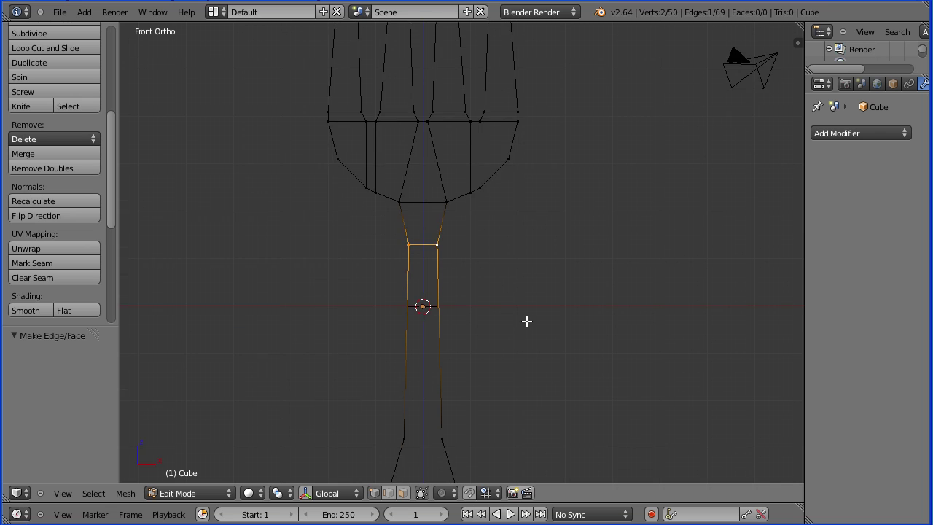
right_click(401, 238)
right_click(440, 239, "shift")
key("f")
right_click(365, 366)
right_click(482, 367, "shift")
key("f")
right_click(410, 433)
right_click(437, 433, "shift")
key("f")
- Select the entire fork mesh and fill its closed sections with faces
key("Tab")
key("Tab")
scroll(486, 260, "down", 2)
scroll(513, 169, "down", 1)
middle_click_drag(510, 131, 513, 215, "shift")
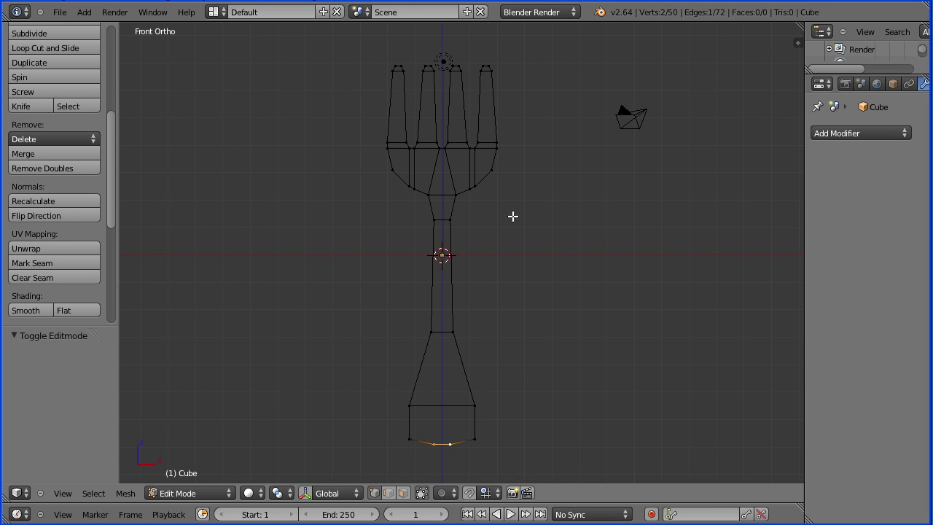
key("a")
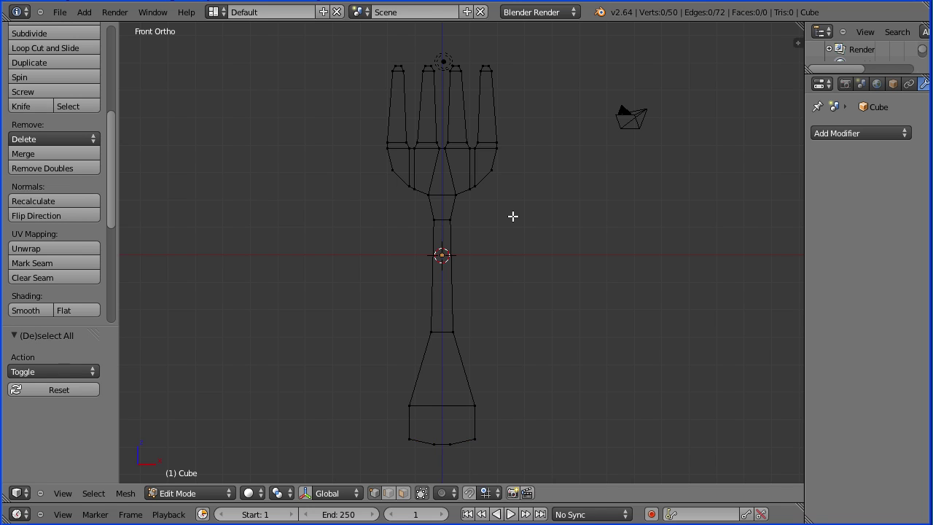
key("a")
key("f")
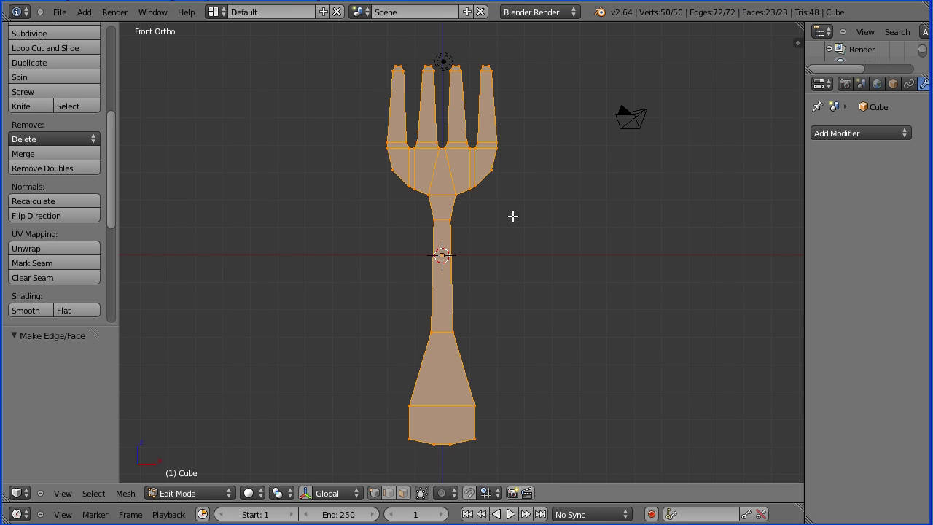
- Switch to the right view and extrude the whole fork surface by 0.4 to give it thickness
left_click(63, 494)
left_click(71, 374)
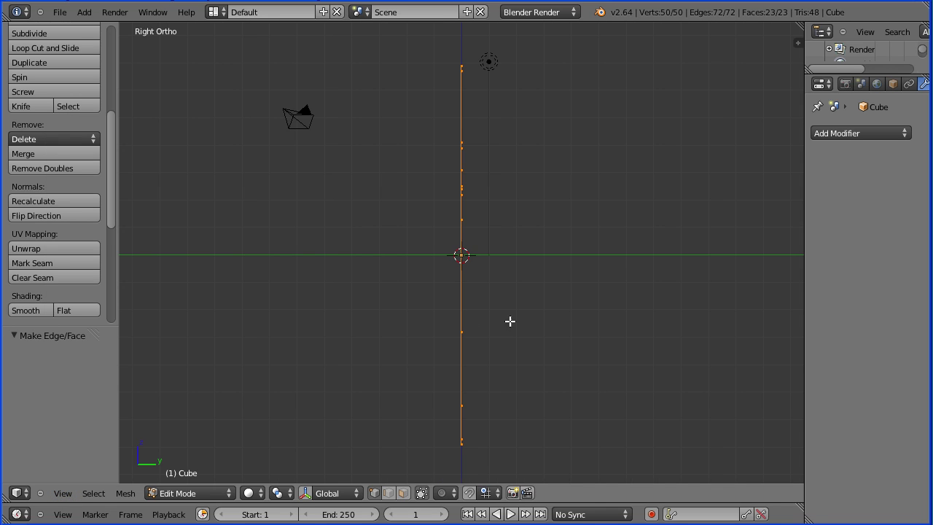
key("e")
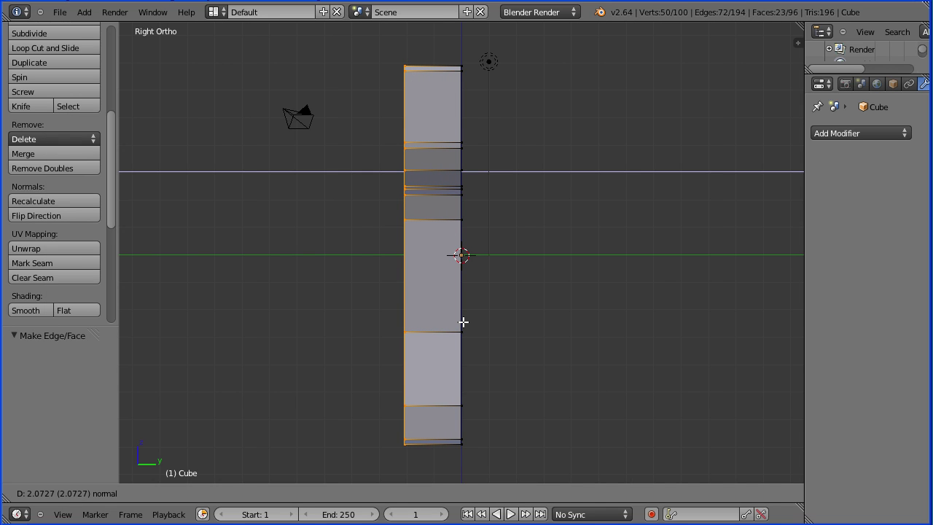
type("0.4")
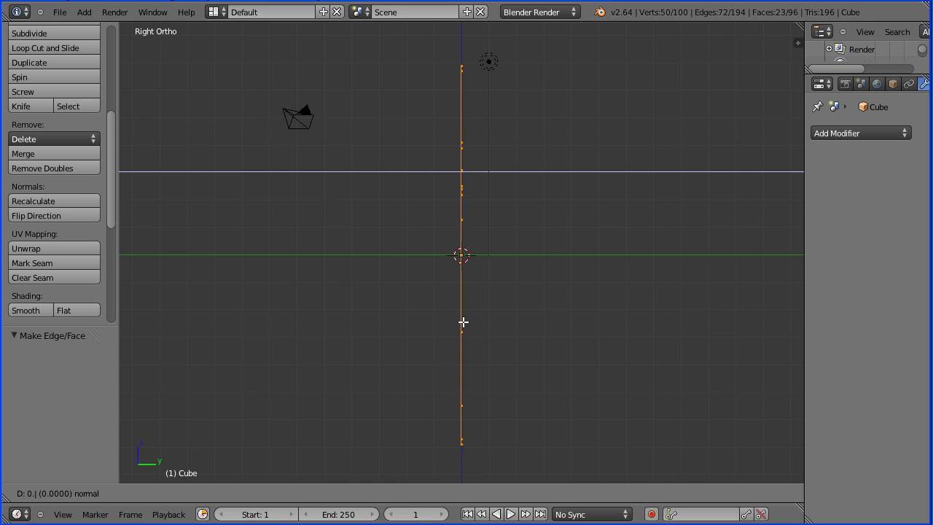
key("Return")
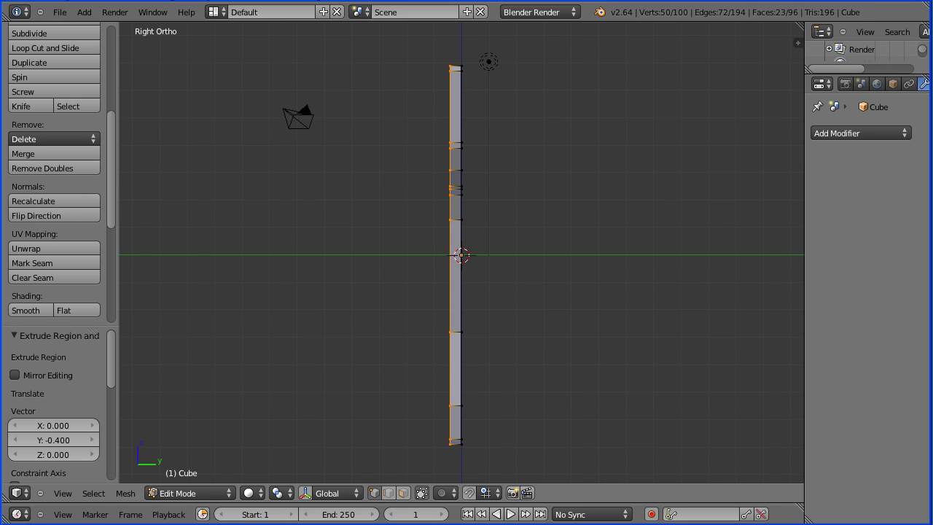
key("Tab")
key("Tab")
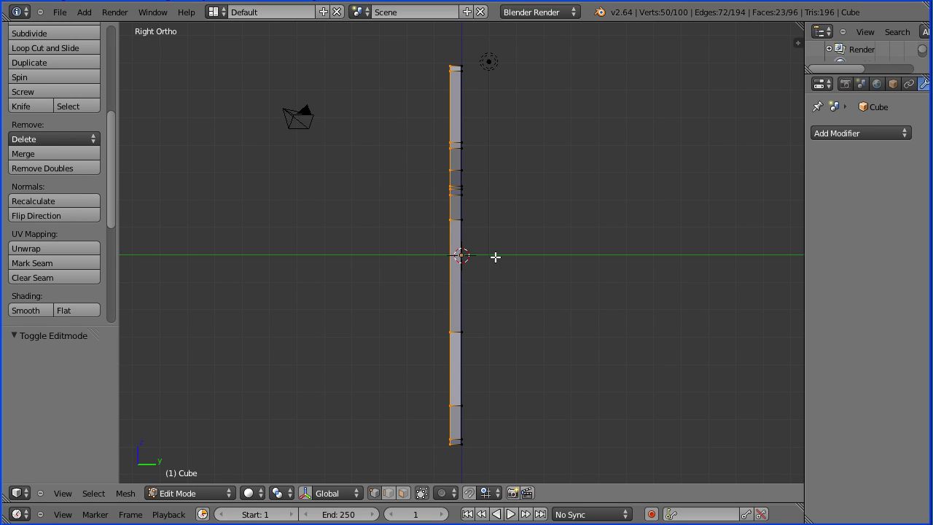
- Select the whole mesh, return to the front view, and add a Subdivision Surface modifier with 3 viewport subdivisions
key("a")
key("a")
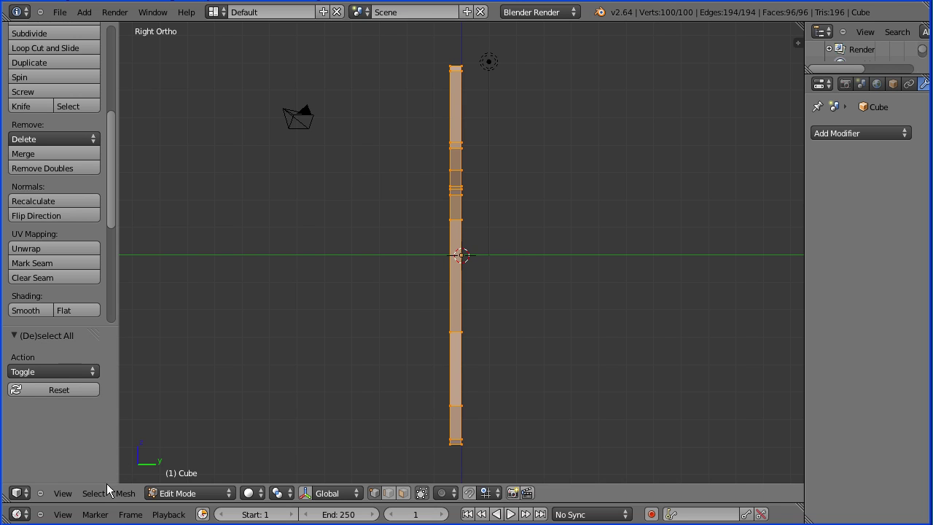
left_click(62, 493)
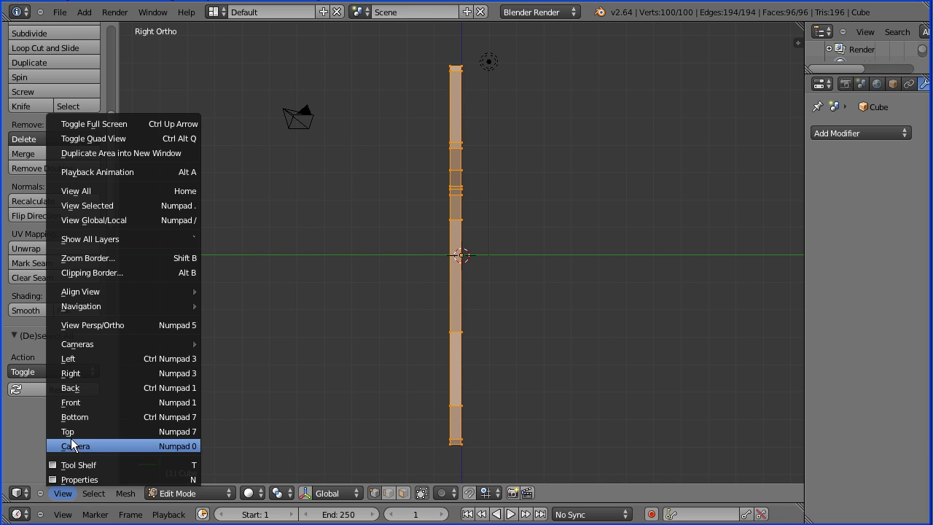
left_click(170, 404)
left_click(836, 133)
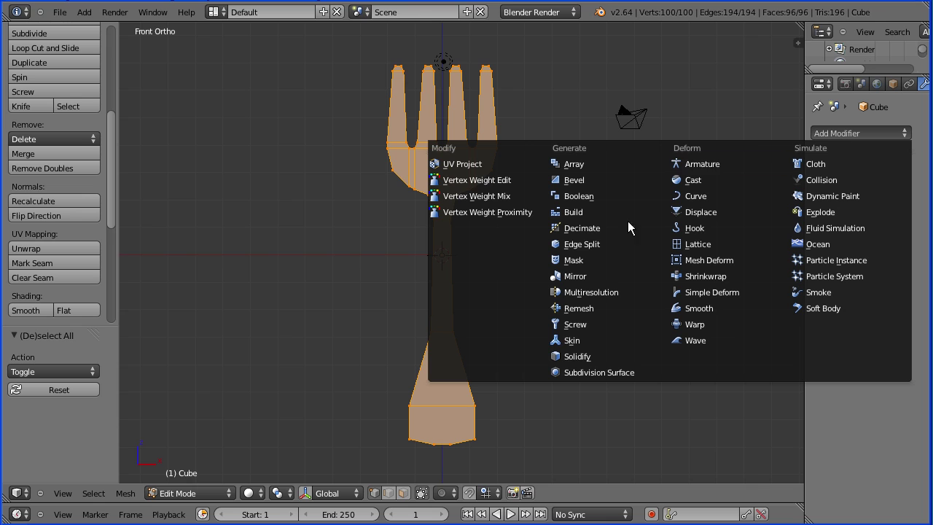
left_click(650, 372)
double_click(853, 237)
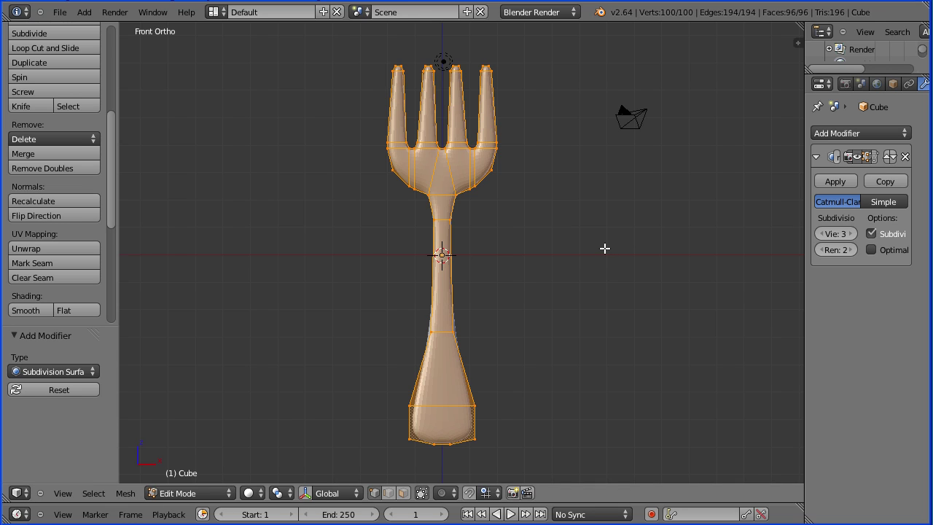
- Scale the whole fork mesh to 0.6 along the X axis
key("s")
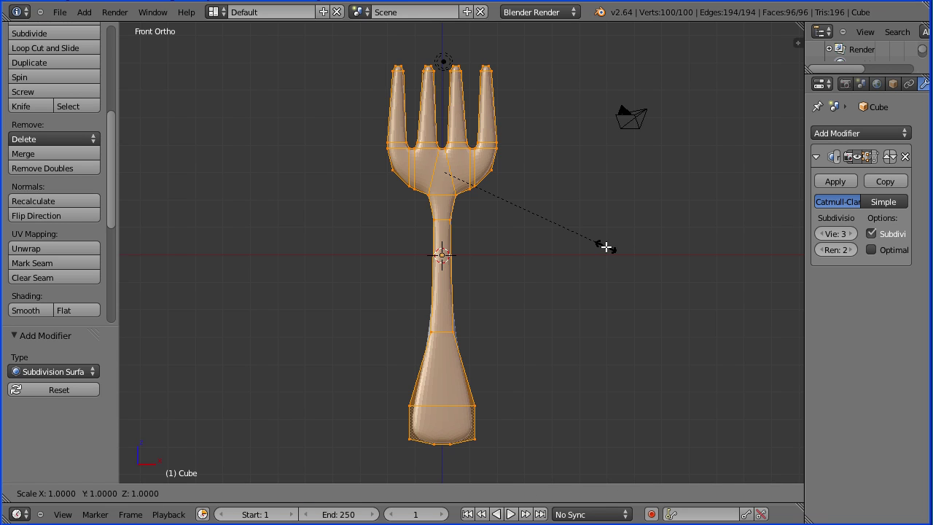
key("x")
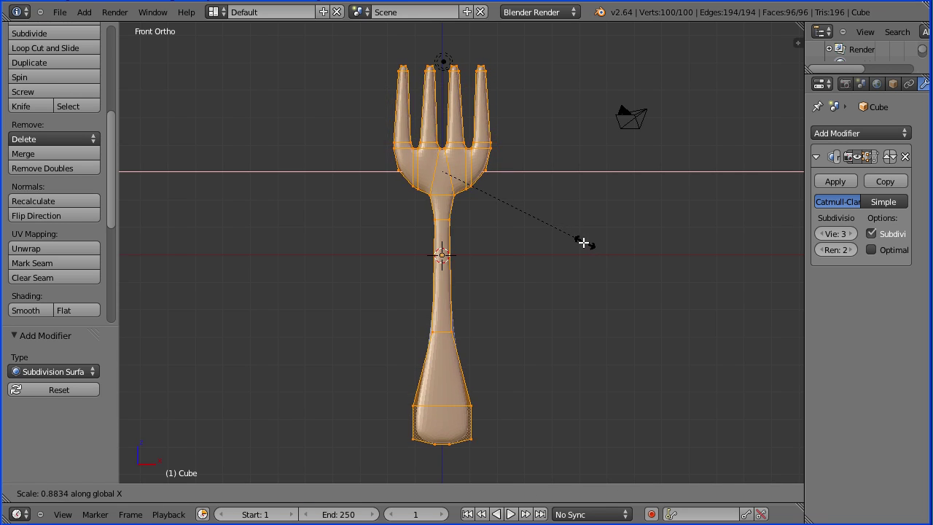
type("0.")
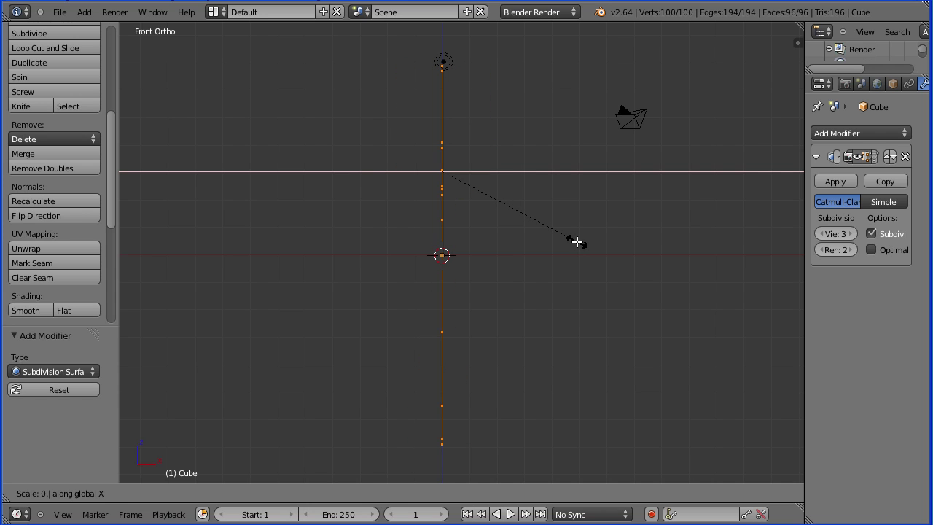
type("6")
key("Return")
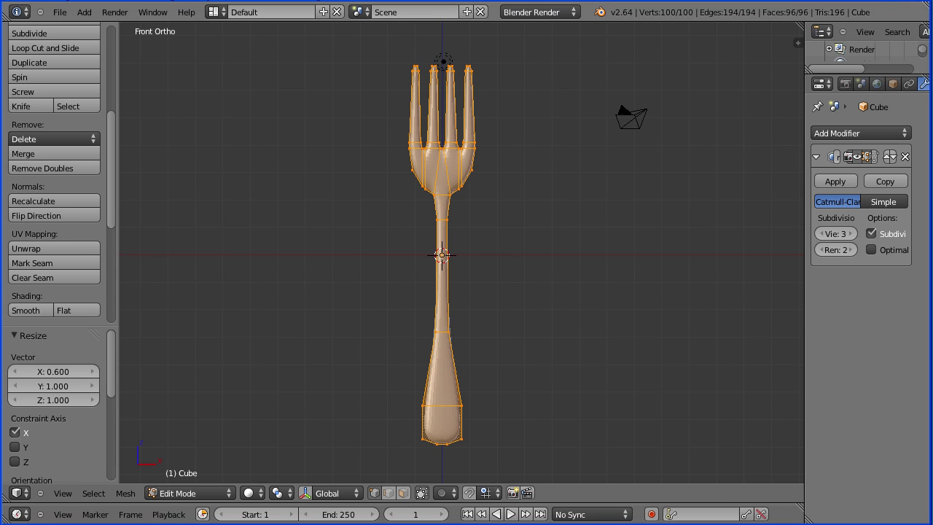
key("Tab")
key("Tab")
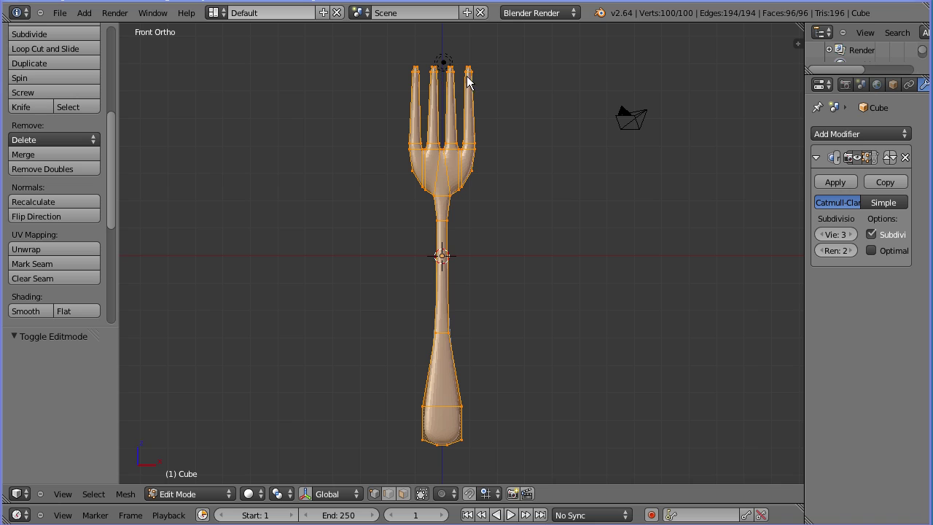
- Select the tip vertices of all four tines, including the hidden ones on the back side
right_click(413, 75)
key("b")
left_click_drag(397, 57, 485, 83)
middle_click_drag(559, 95, 481, 114)
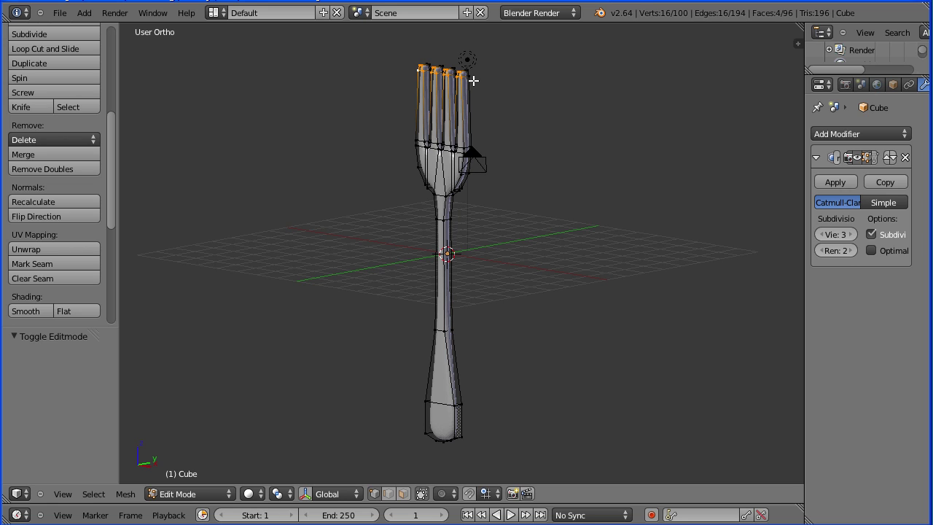
left_click(424, 498)
key("b")
left_click_drag(396, 47, 491, 88)
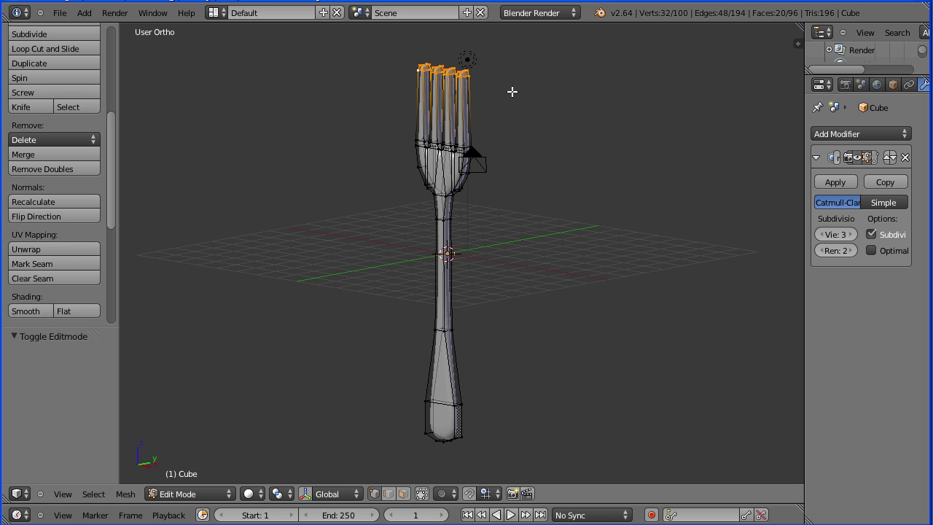
middle_click_drag(329, 123, 525, 103)
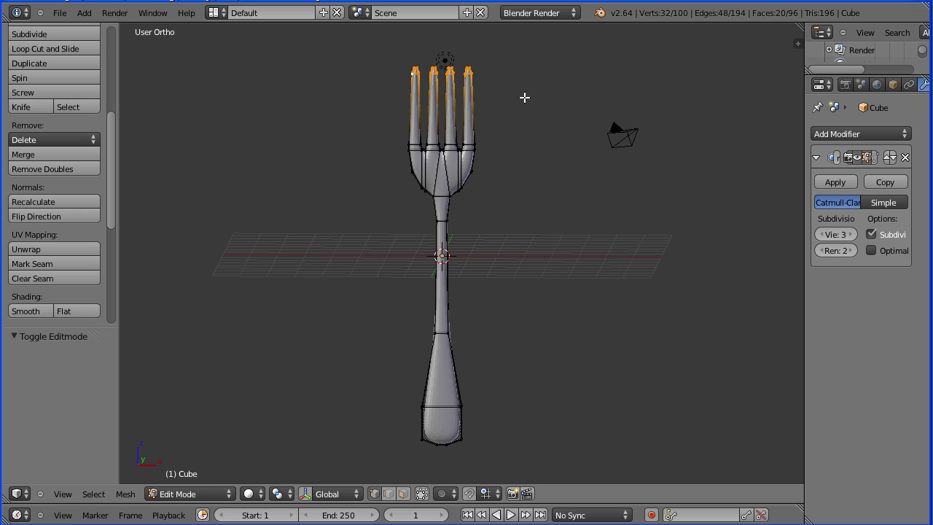
- Scale the selected tine tips to 0.9 along the X axis
key("s")
key("x")
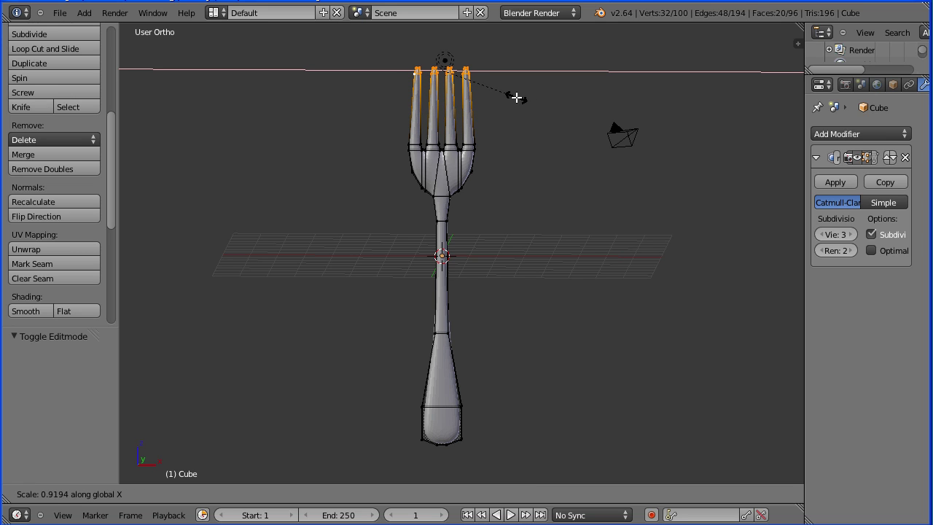
key("0")
key("9")
key("Return")
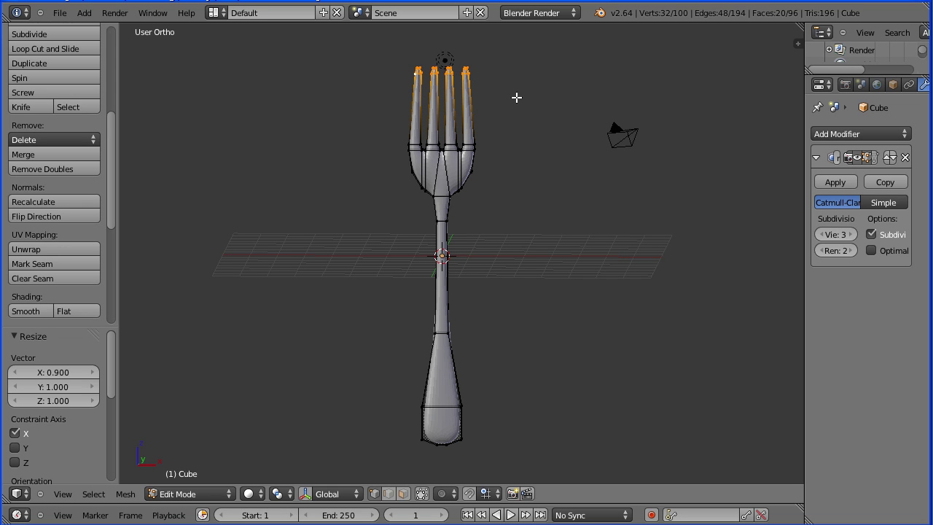
- Thin the selected tine tips by scaling them to 0.8 along the Y axis
middle_click_drag(551, 92, 402, 106)
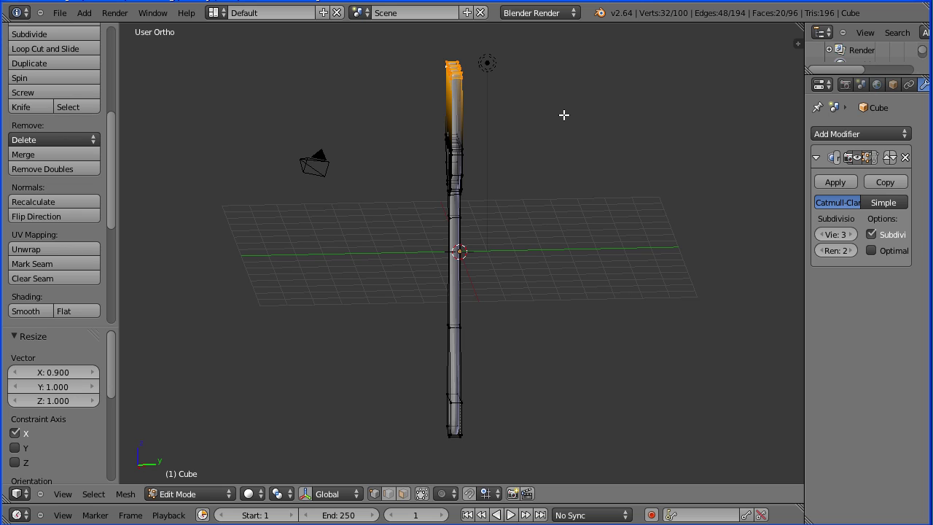
key("s")
key("y")
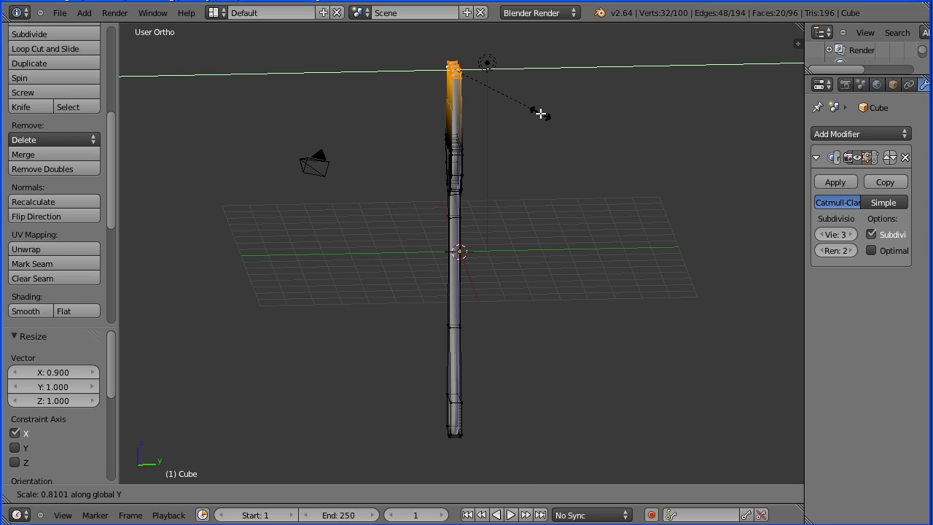
type("0.8")
key("Return")
key("Tab")
key("Tab")
middle_click_drag(381, 119, 465, 105)
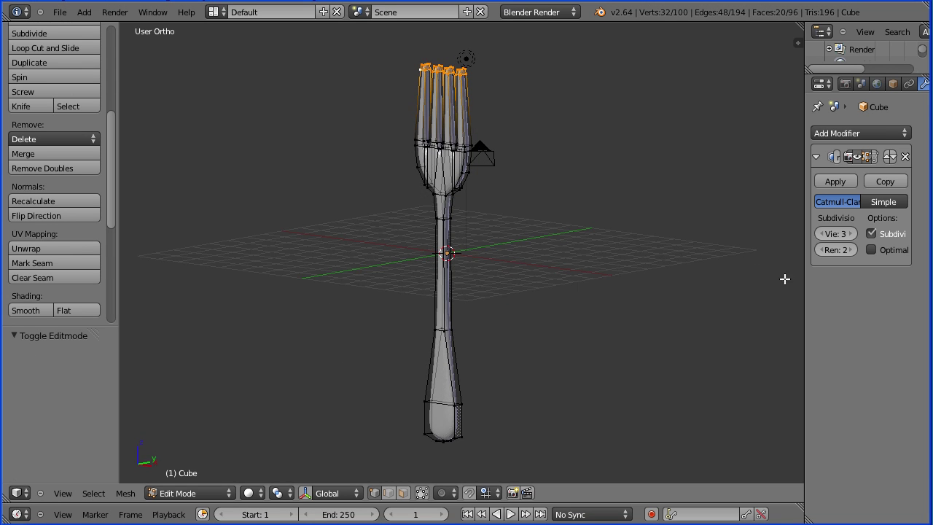
- Lower the Subdivision Surface modifier to 2 viewport subdivisions and apply it to the fork in Object Mode
left_click_drag(804, 250, 767, 249)
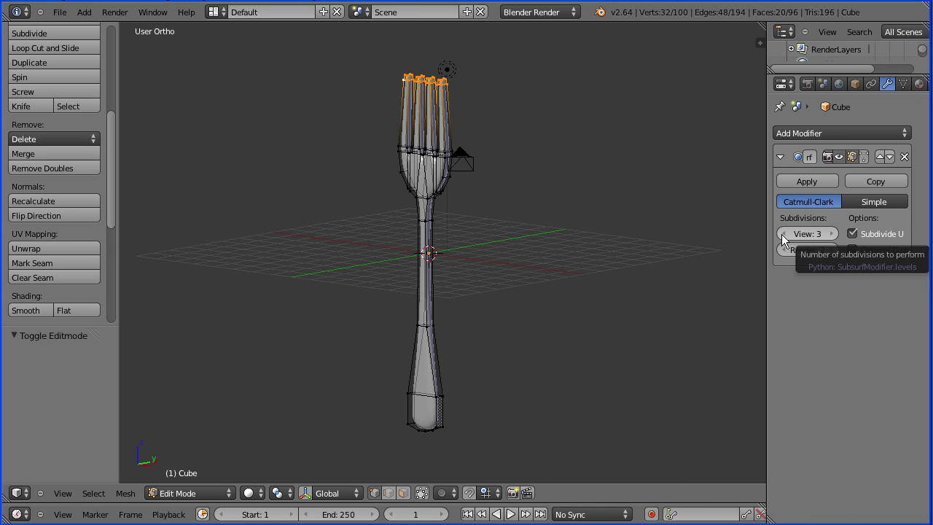
left_click(784, 234)
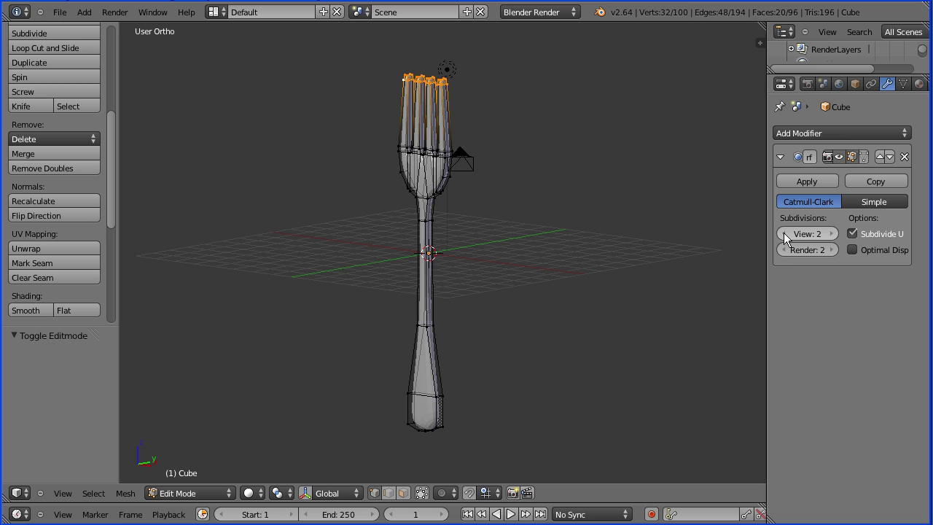
left_click(211, 493)
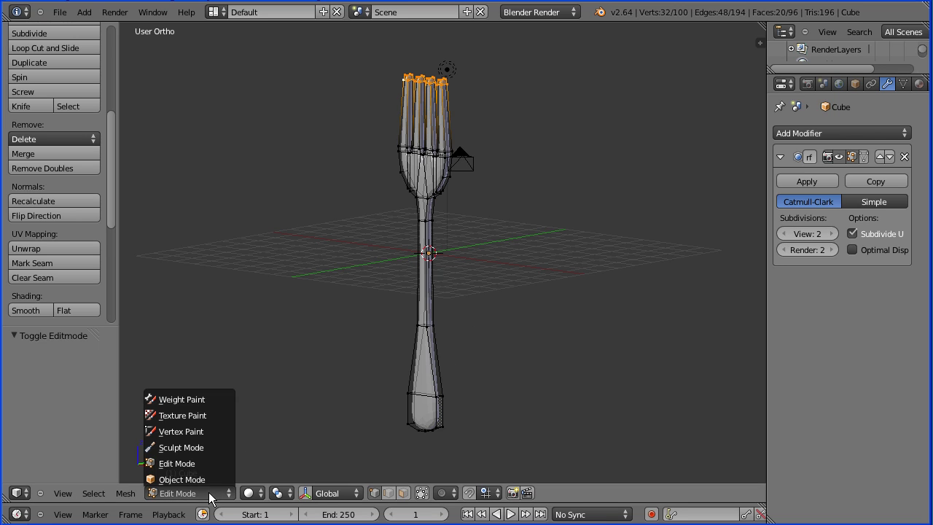
left_click(208, 479)
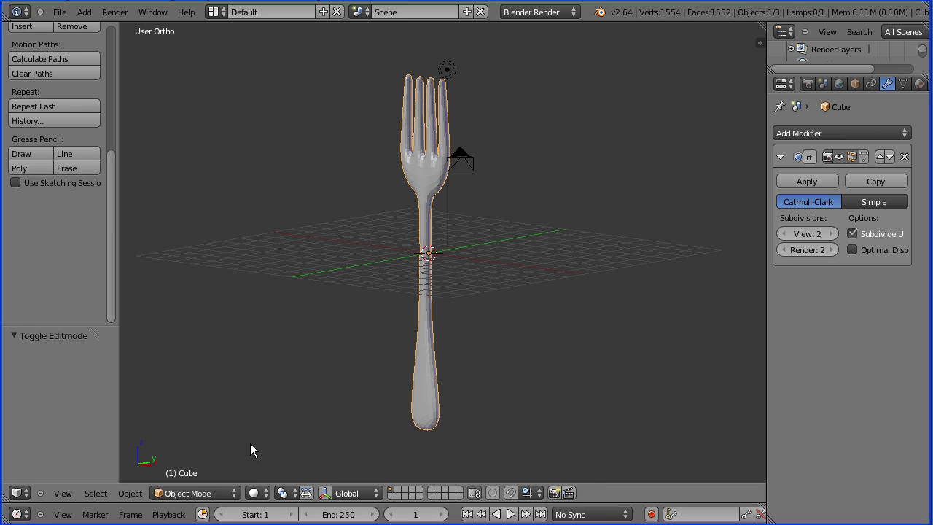
left_click(816, 179)
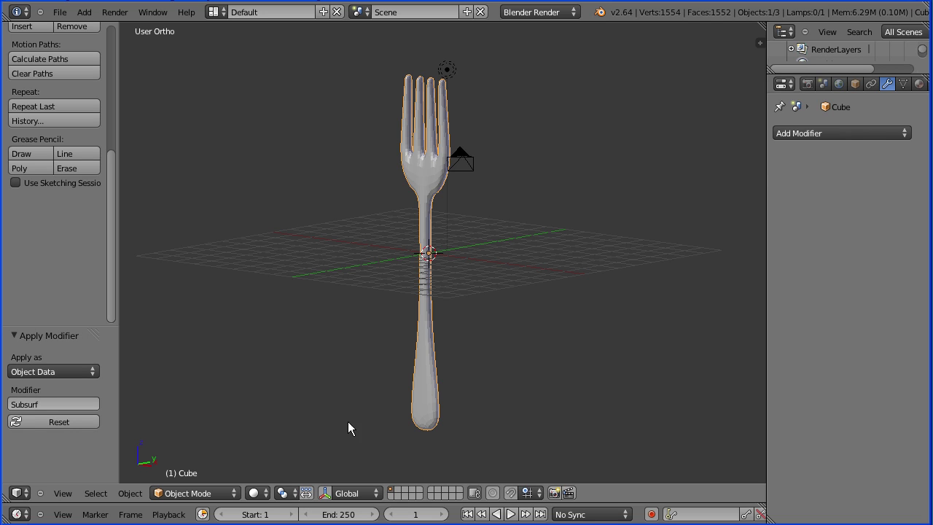
- Return to Edit Mode in the right view and select the row of vertices across the middle of the tines
left_click(193, 490)
left_click(186, 461)
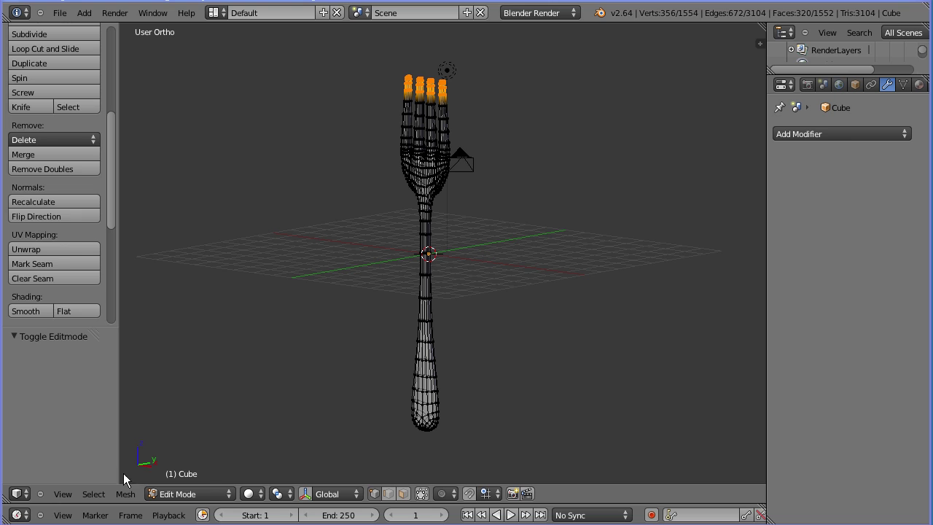
left_click(60, 496)
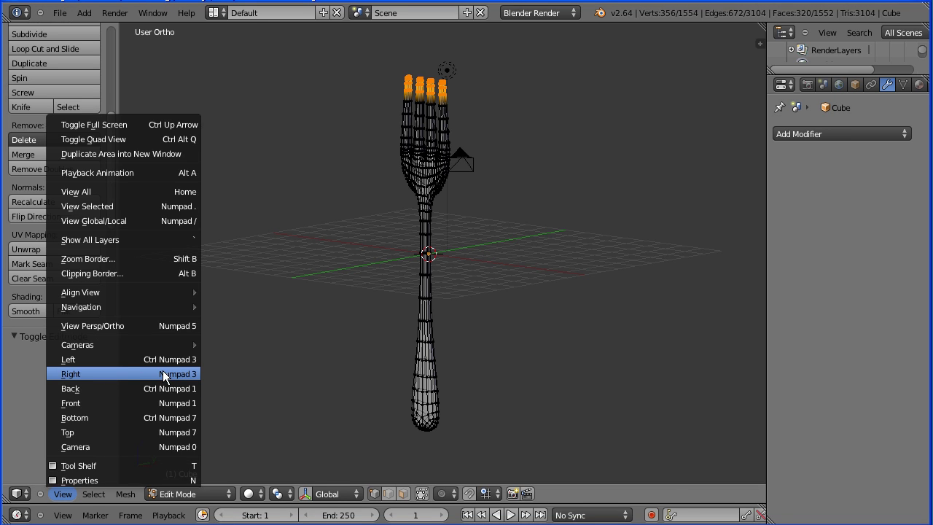
left_click(166, 377)
right_click(438, 128)
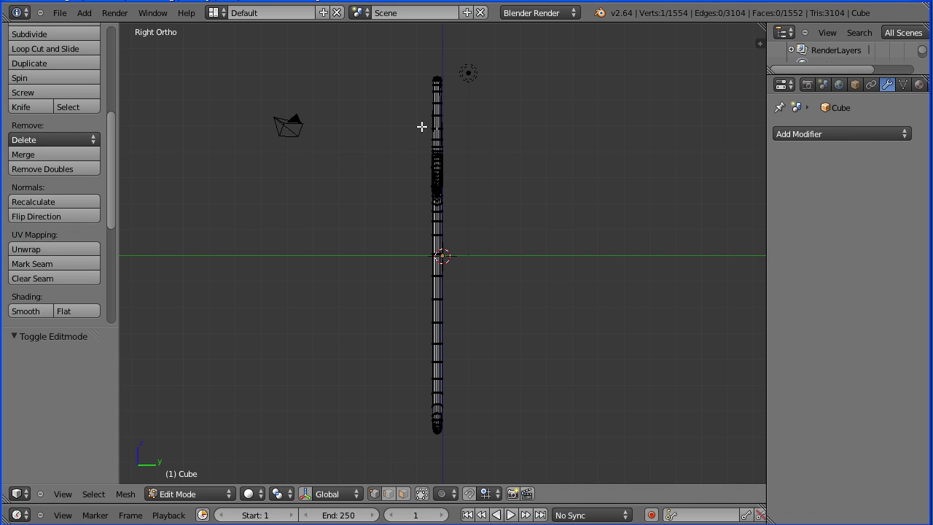
key("b")
left_click_drag(421, 124, 457, 133)
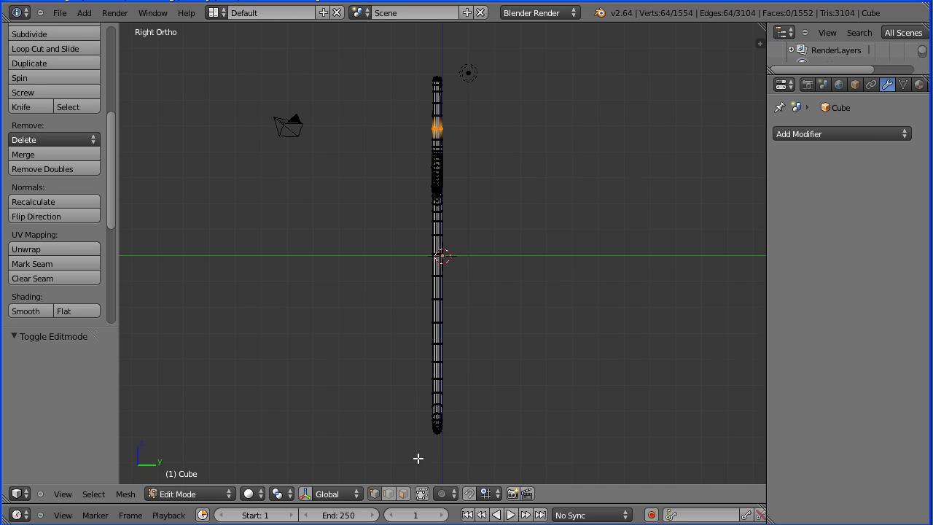
- Enable proportional editing and move the selected tine row along positive Y with a proportional size of 3.80 to curve the fork head
left_click(443, 495)
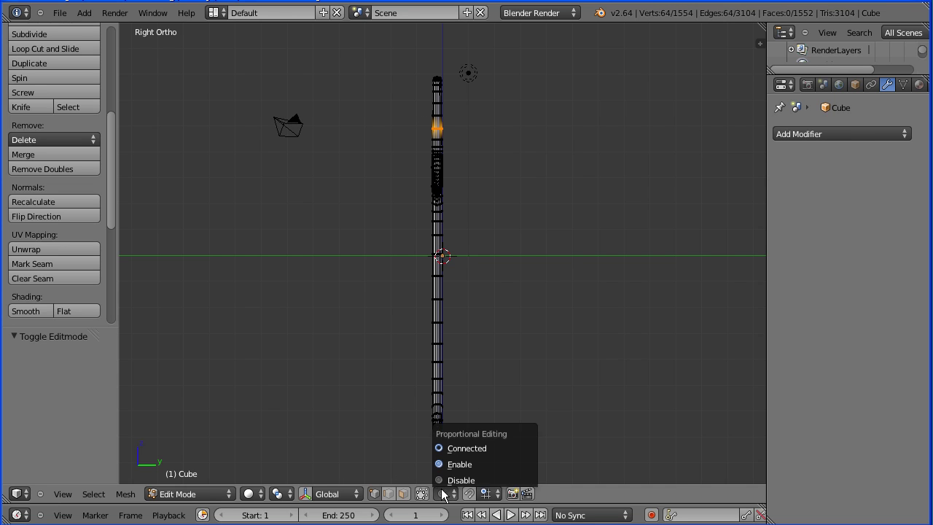
left_click(510, 465)
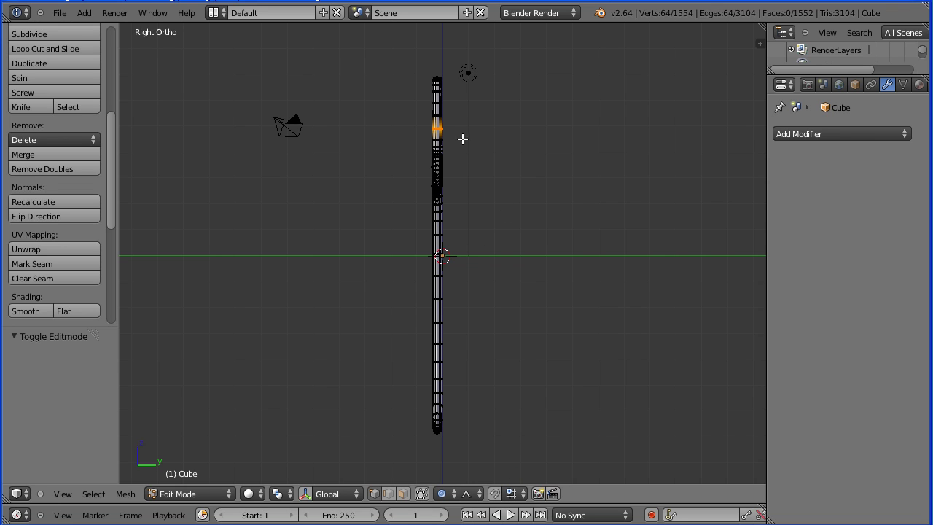
key("g")
key("y")
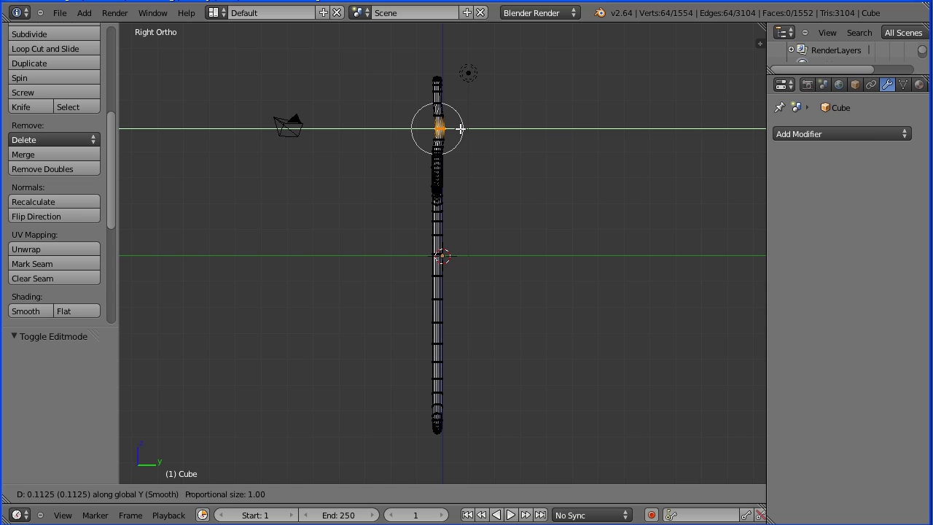
scroll(460, 129, "down", 6)
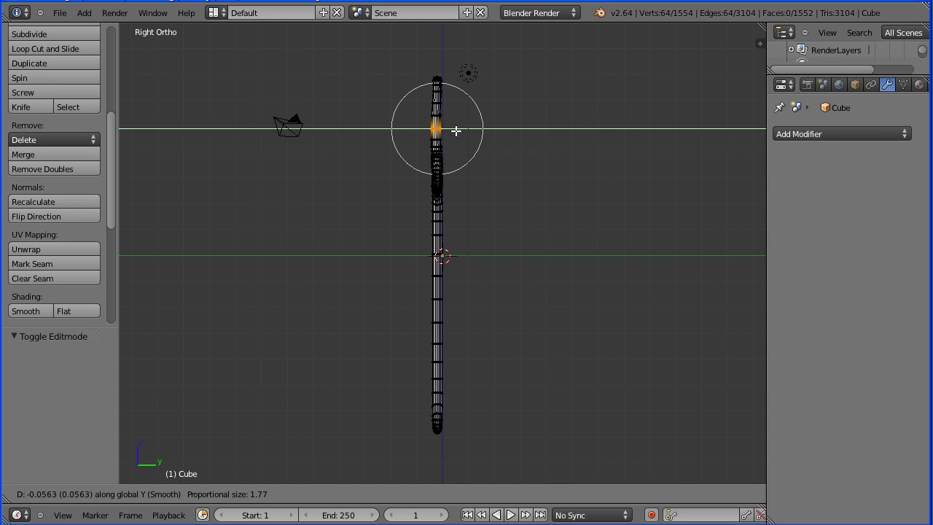
scroll(470, 131, "down", 8)
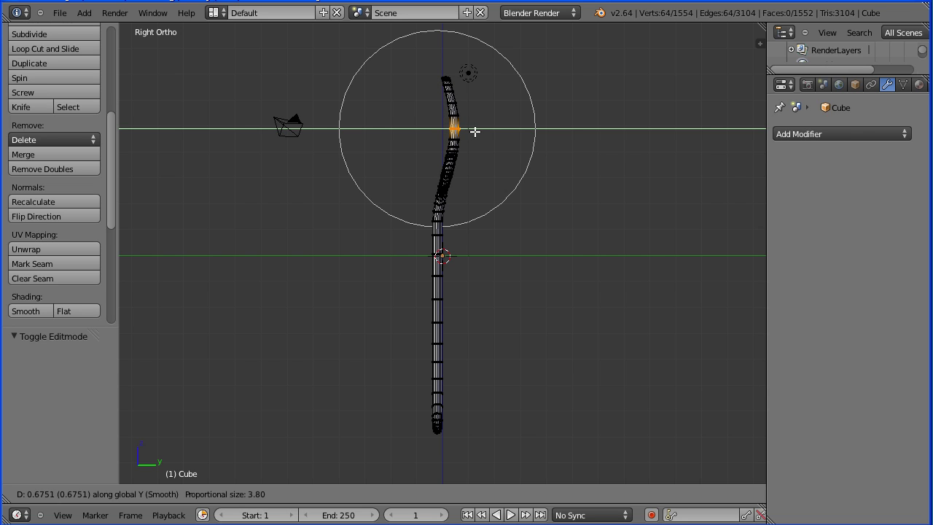
key("0")
key("BackSpace")
left_click(475, 131)
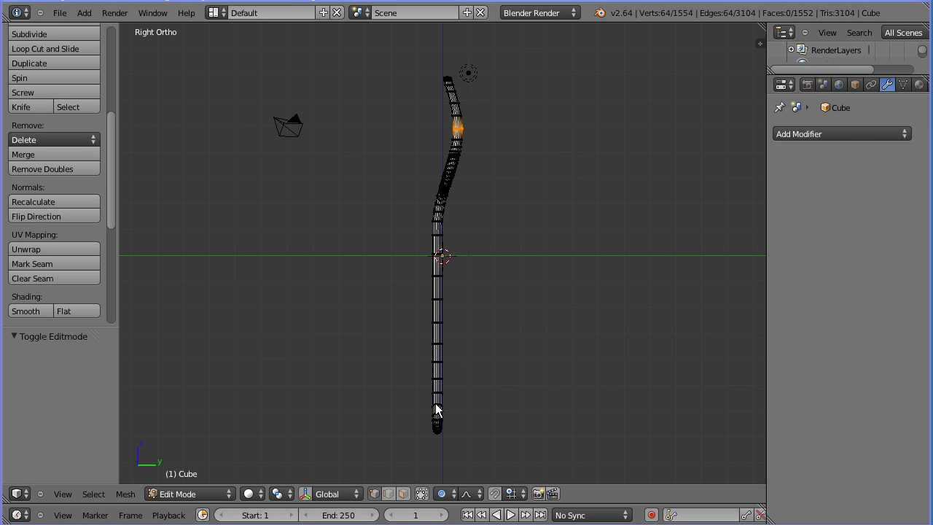
- Select the vertex row near the handle's end and move it 0.4 along Y with a proportional size of 7.40
right_click(435, 403)
key("b")
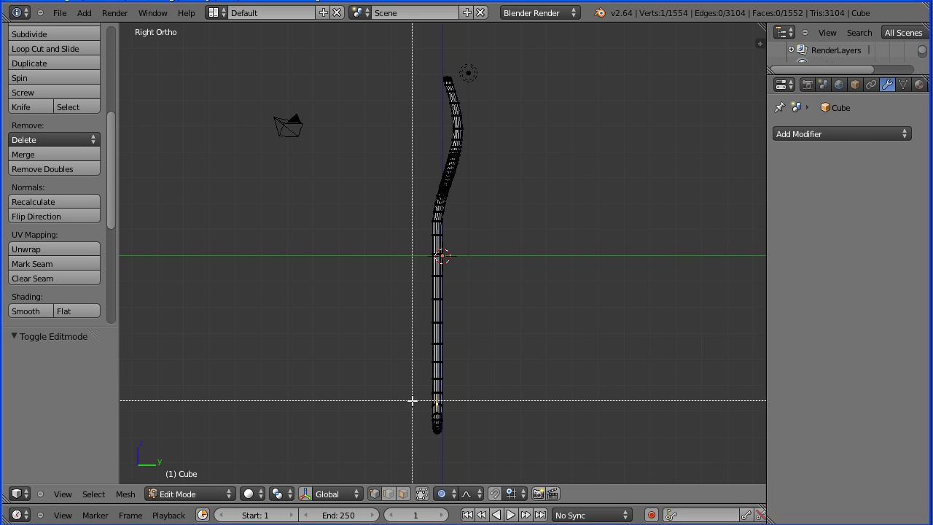
left_click_drag(413, 401, 461, 409)
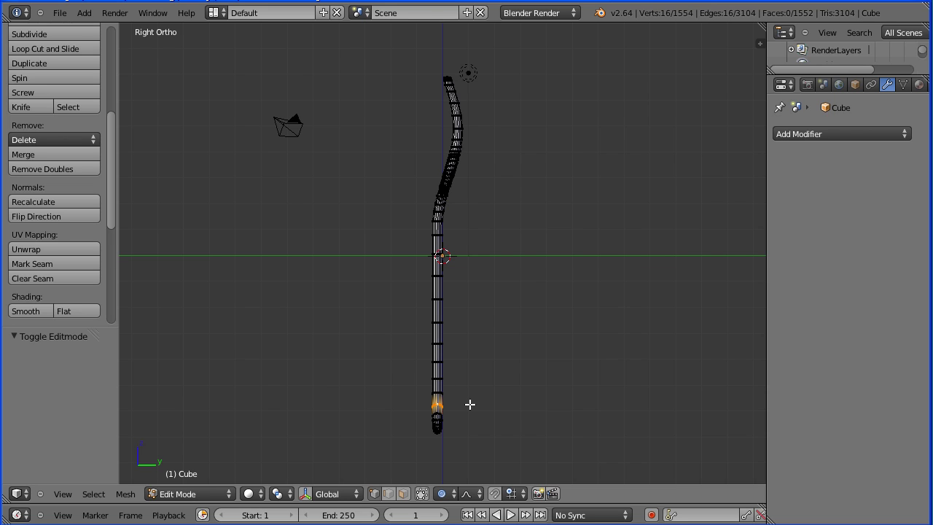
key("g")
key("y")
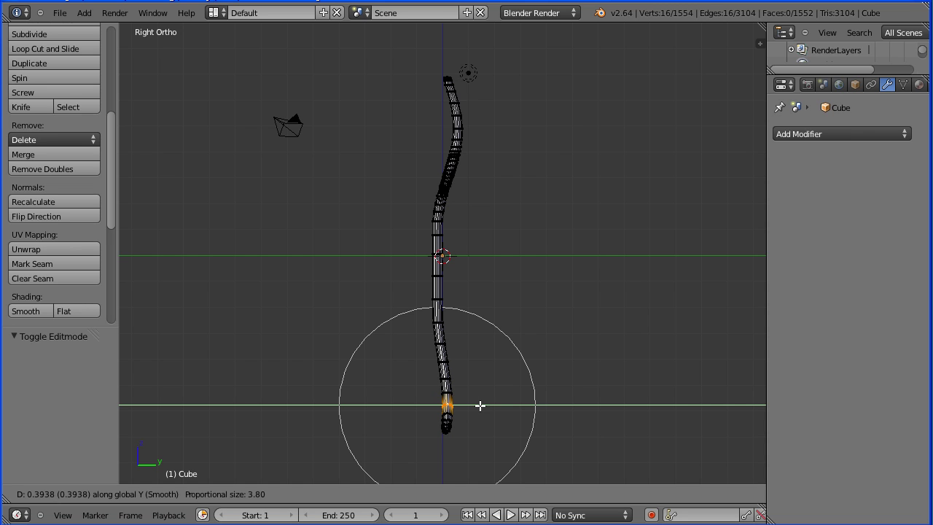
scroll(480, 405, "down", 5)
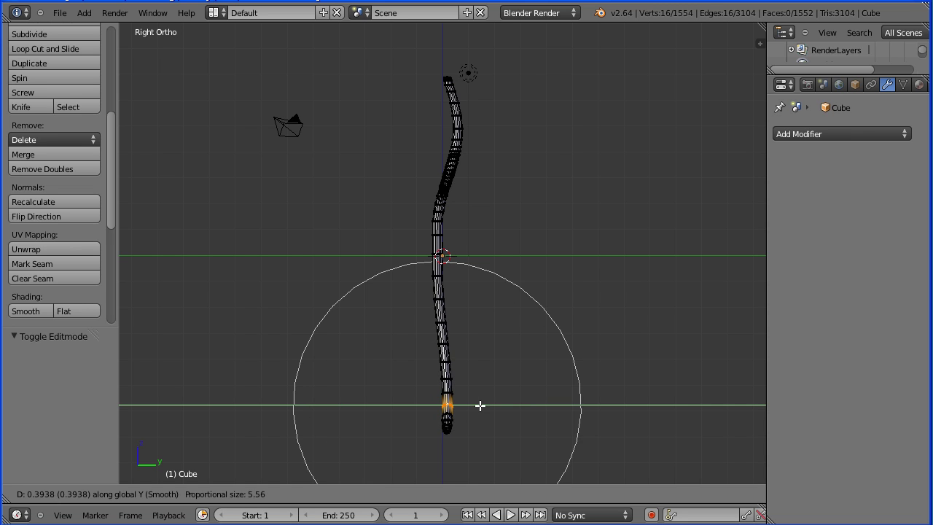
scroll(480, 405, "down", 1)
scroll(481, 406, "down", 1)
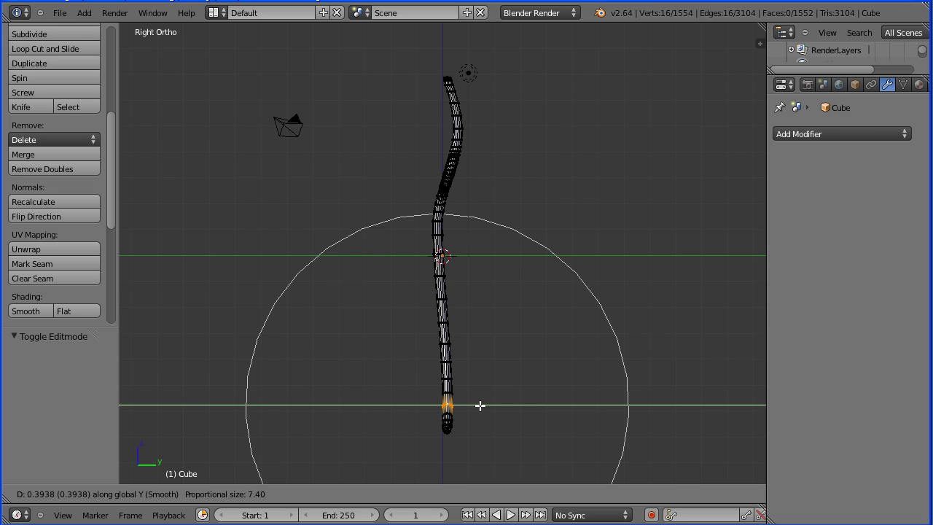
key("0")
key("4")
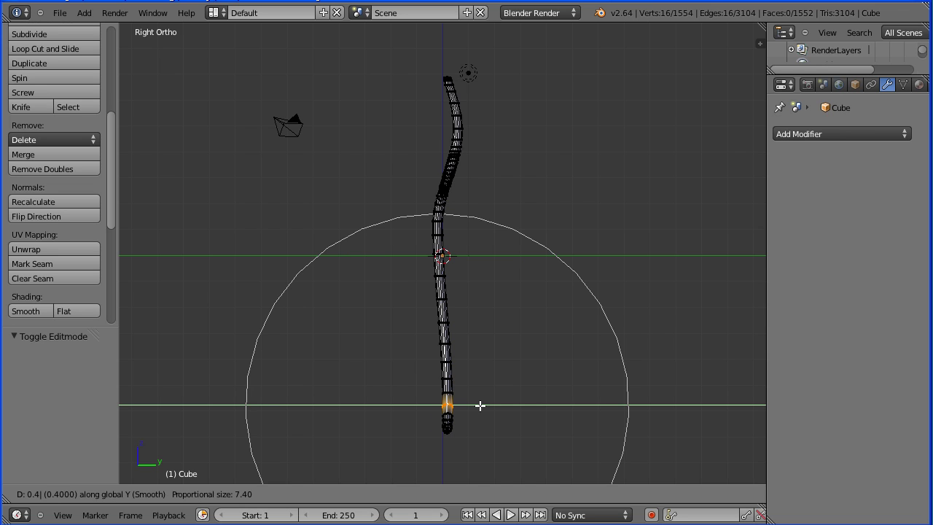
key("Return")
key("Tab")
key("Tab")
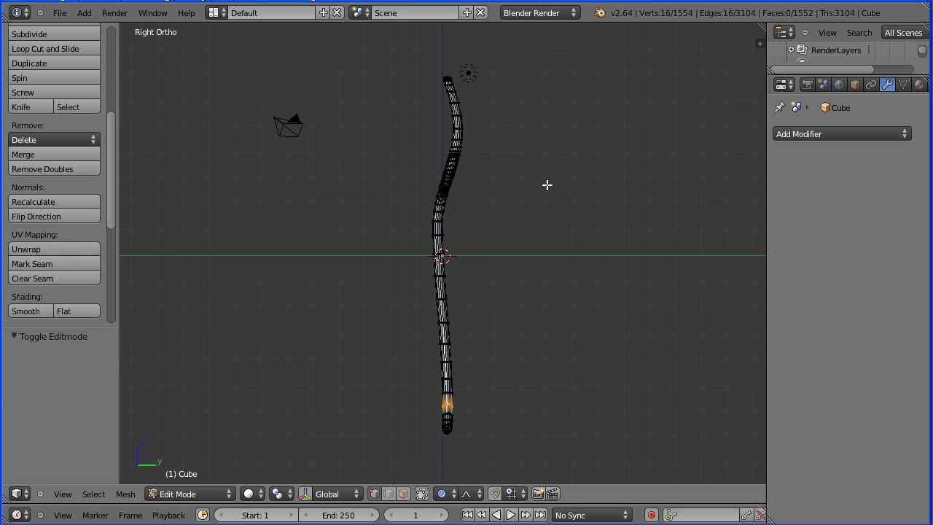
- Select the whole fork mesh and recalculate its normals to face outside
key("a")
key("a")
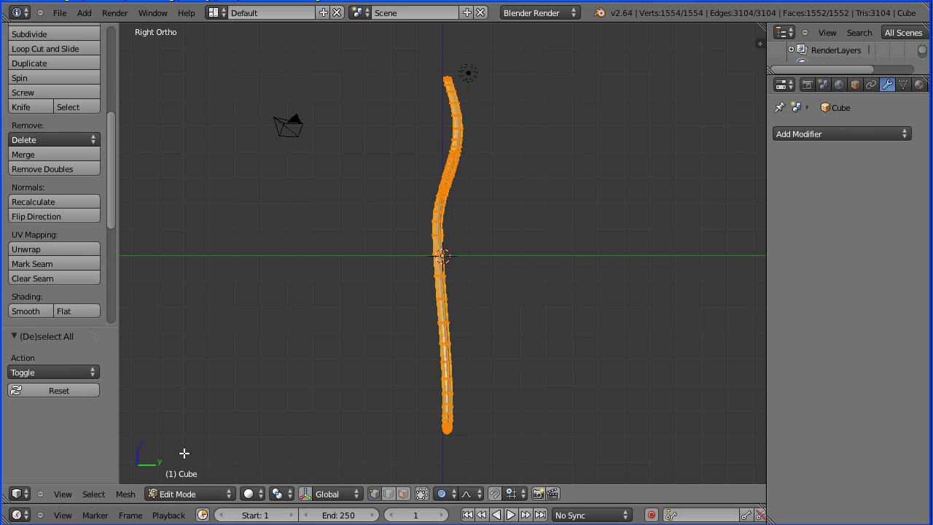
left_click(126, 495)
mouse_move(149, 248)
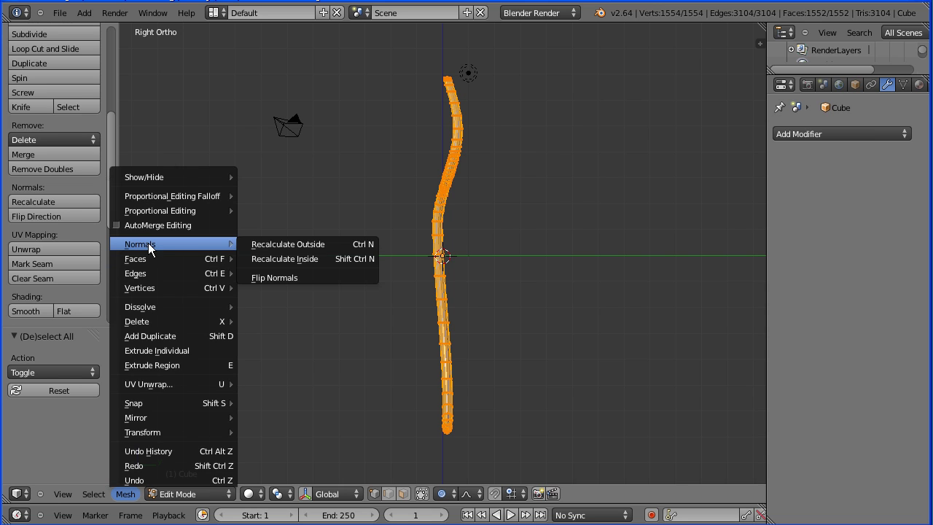
left_click(337, 244)
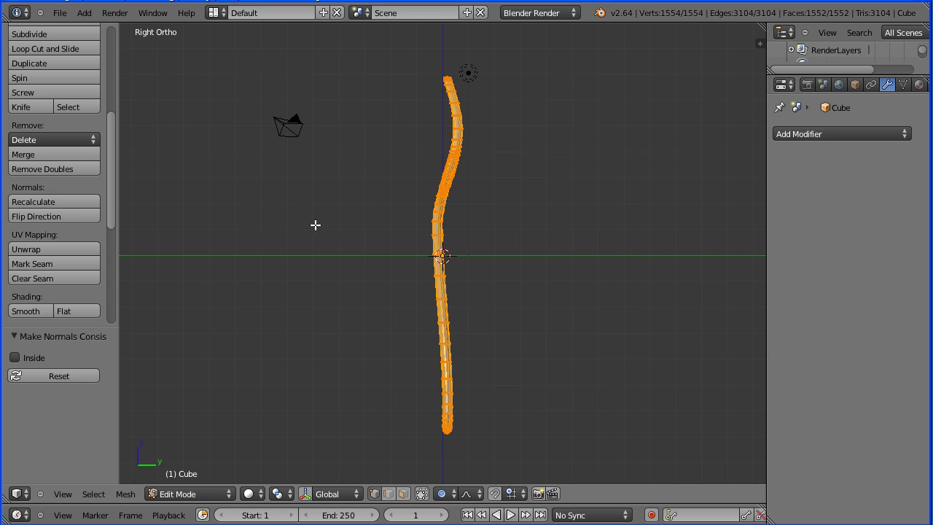
- Switch to Object Mode, apply smooth shading to the fork, and inspect it from several angles
left_click(168, 494)
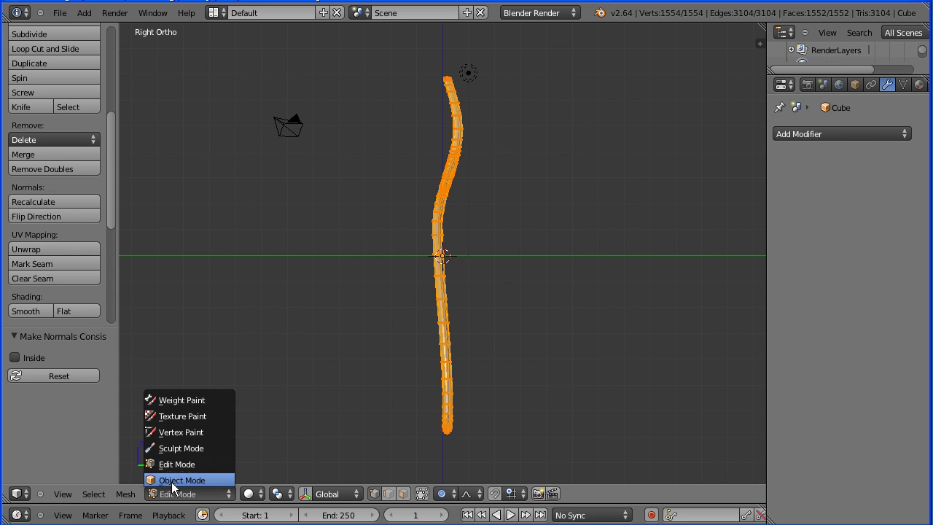
left_click(175, 479)
left_click_drag(110, 254, 130, 132)
left_click(36, 208)
mouse_move(284, 211)
middle_mouse_down()
mouse_move(385, 222)
mouse_move(537, 218)
middle_mouse_up()
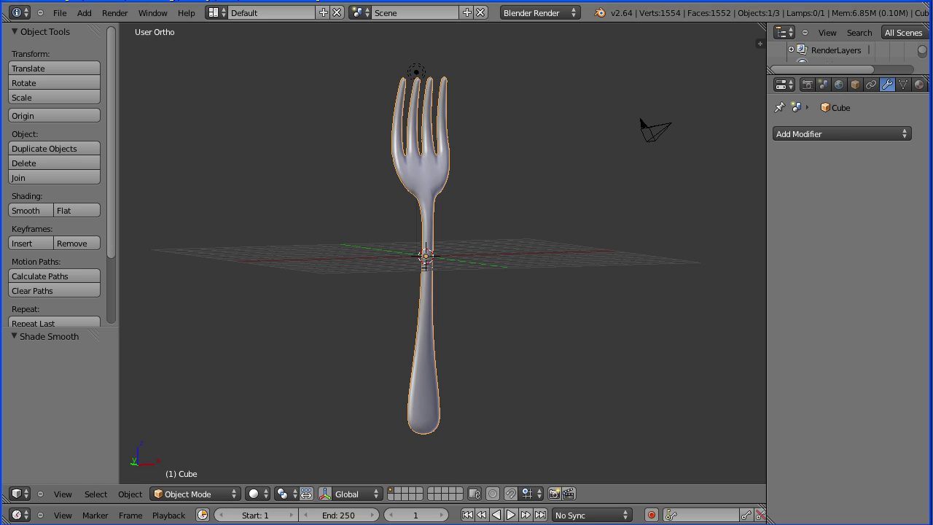
middle_click_drag(293, 198, 326, 228)
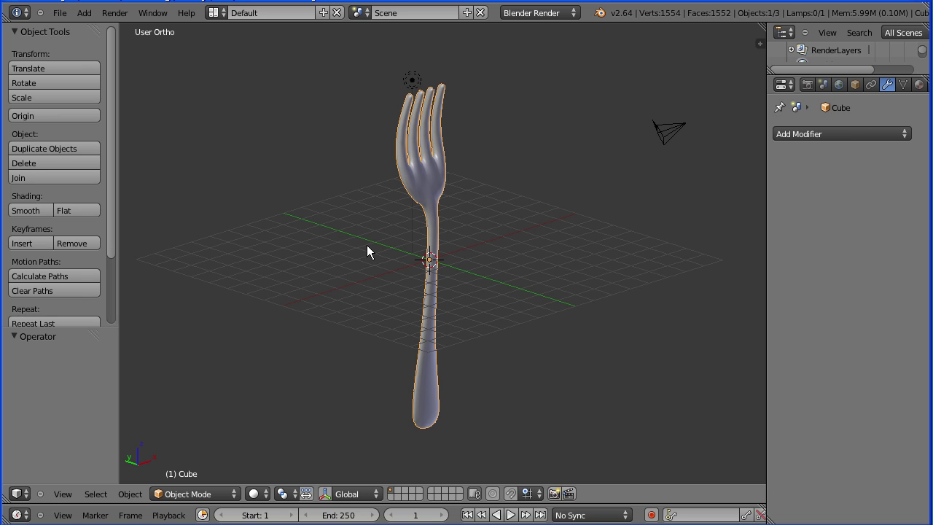
middle_click_drag(366, 245, 282, 224)
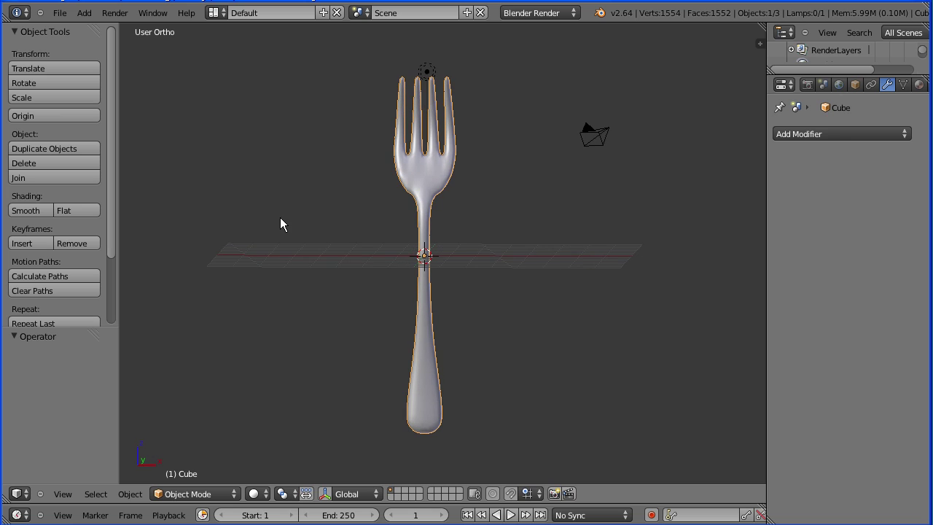